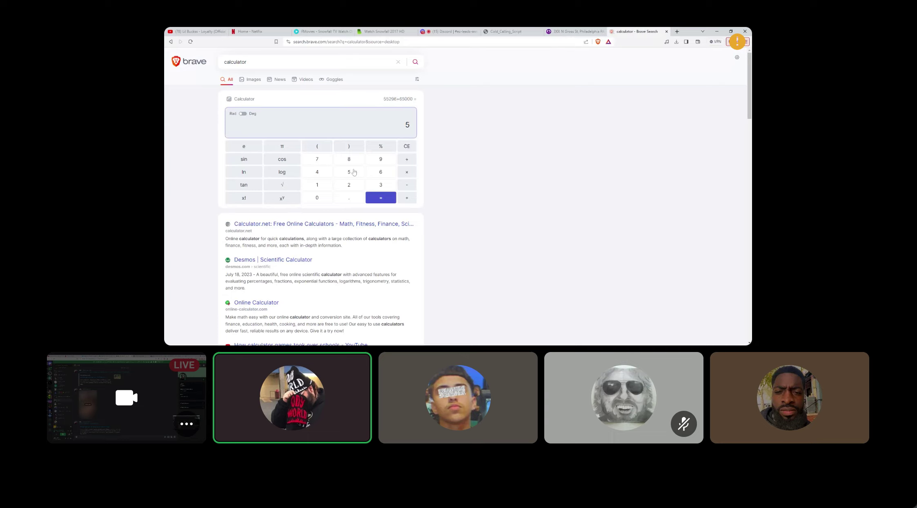
Enter the division 55000 ÷ 768 in the calculator.
left_click(316, 199)
left_click(316, 199)
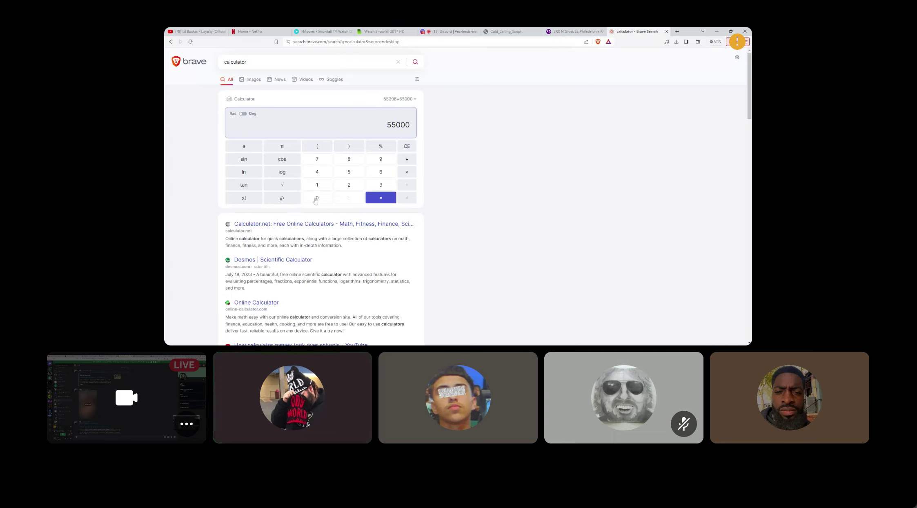
left_click(408, 160)
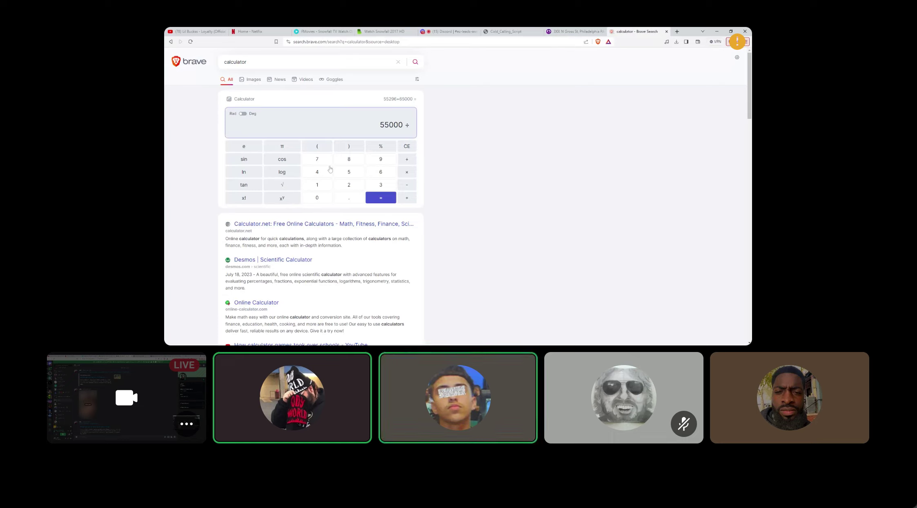
left_click(321, 161)
left_click(370, 174)
left_click(349, 160)
Highlight parts of the division expression, including the divisor 768, and calculate the result.
left_click_drag(378, 125, 410, 125)
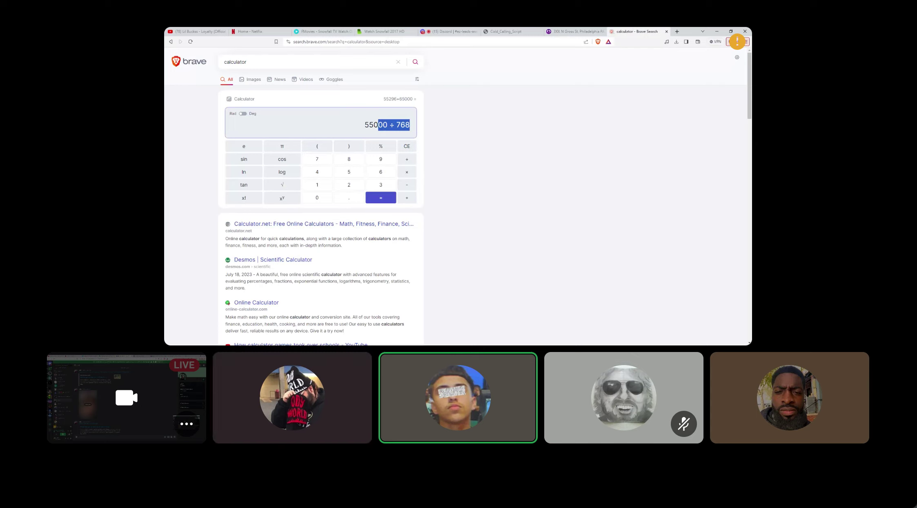
left_click(396, 115)
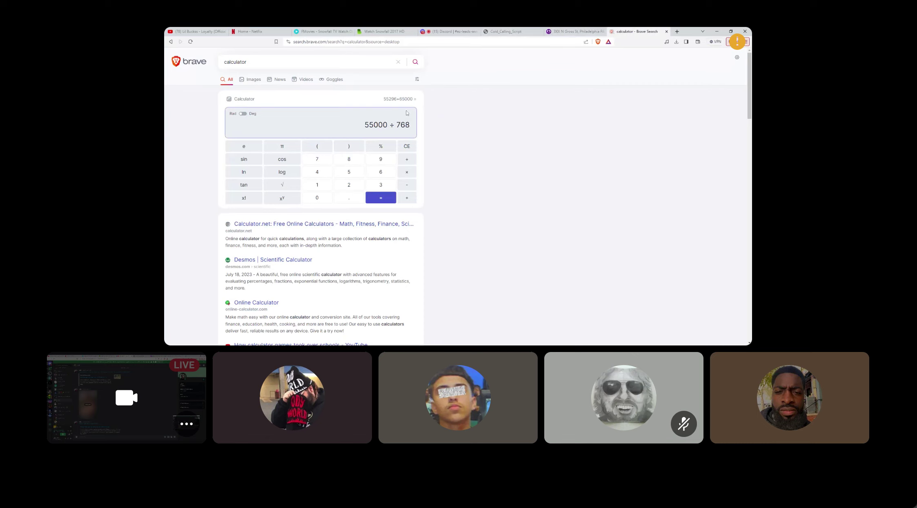
left_click_drag(428, 120, 433, 119)
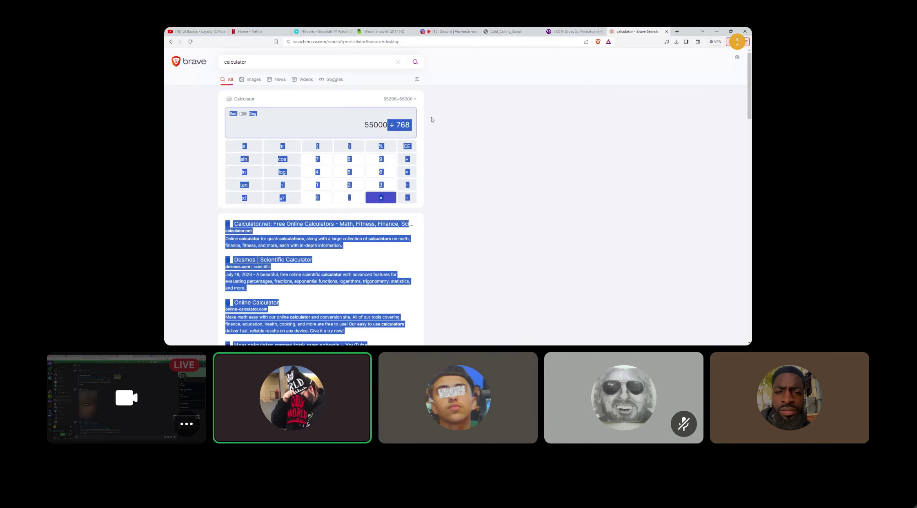
left_click(367, 114)
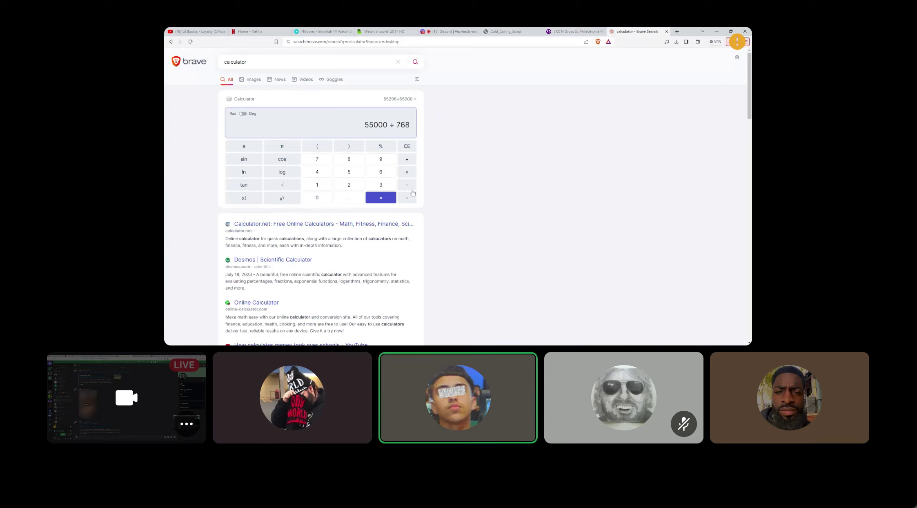
left_click_drag(401, 125, 410, 124)
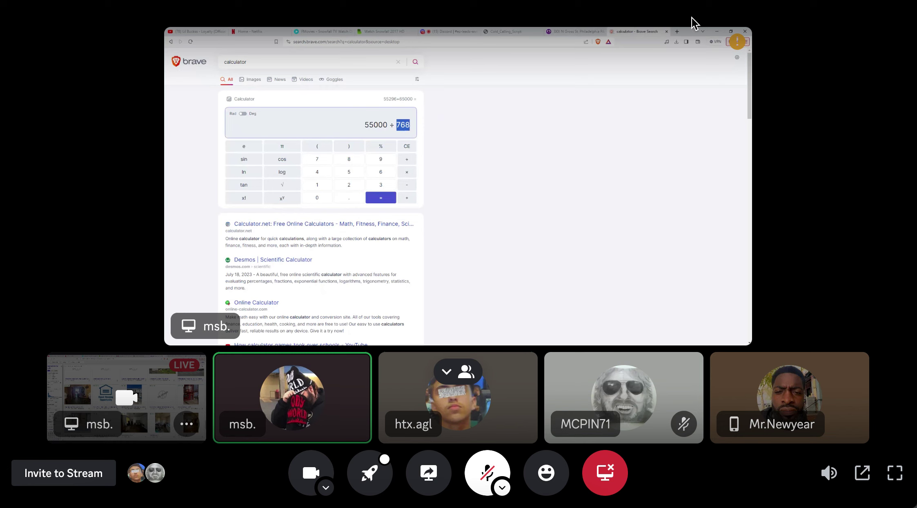
left_click(408, 198)
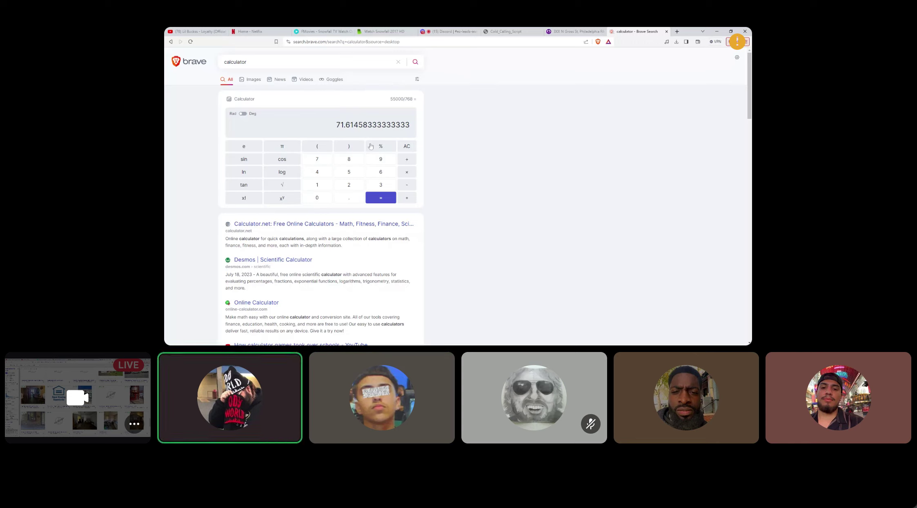
Clear the calculator and enter the rounded value 72.
left_click(411, 147)
left_click(312, 162)
left_click(355, 185)
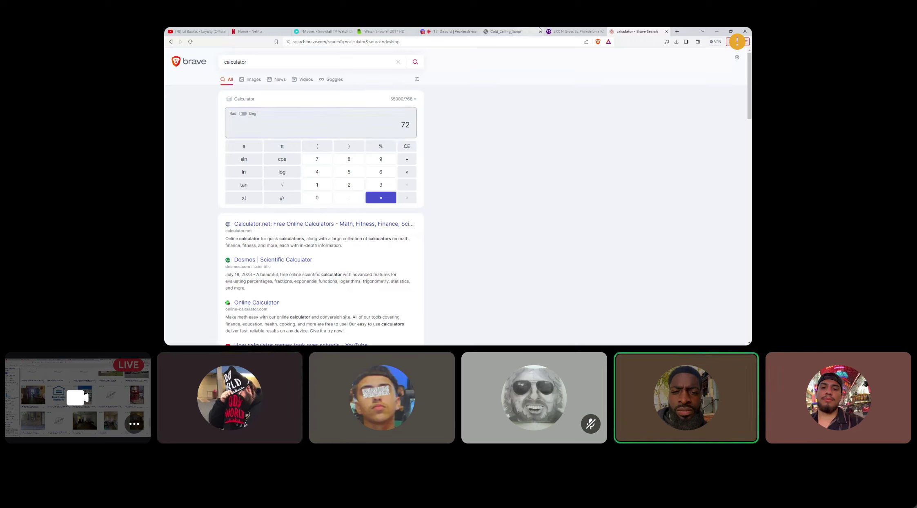
Open the zillow.com website in a new browser tab.
left_click(678, 31)
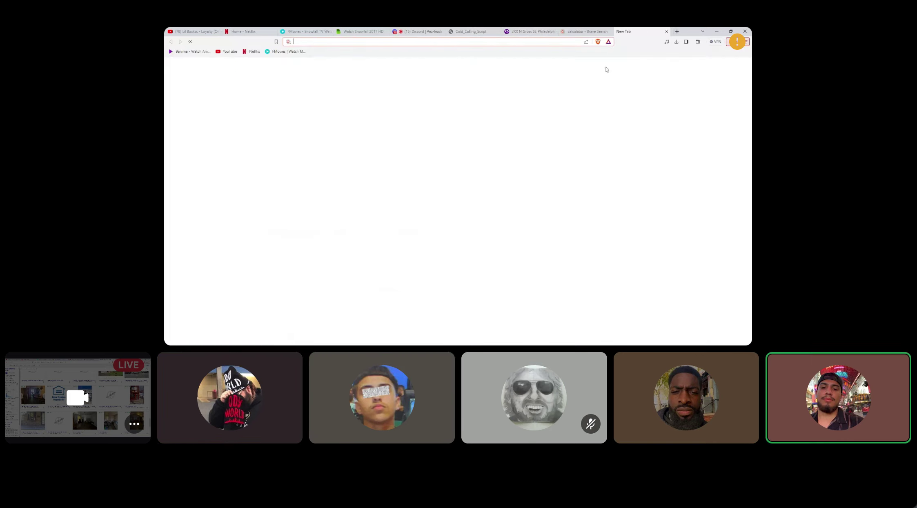
type("zillow")
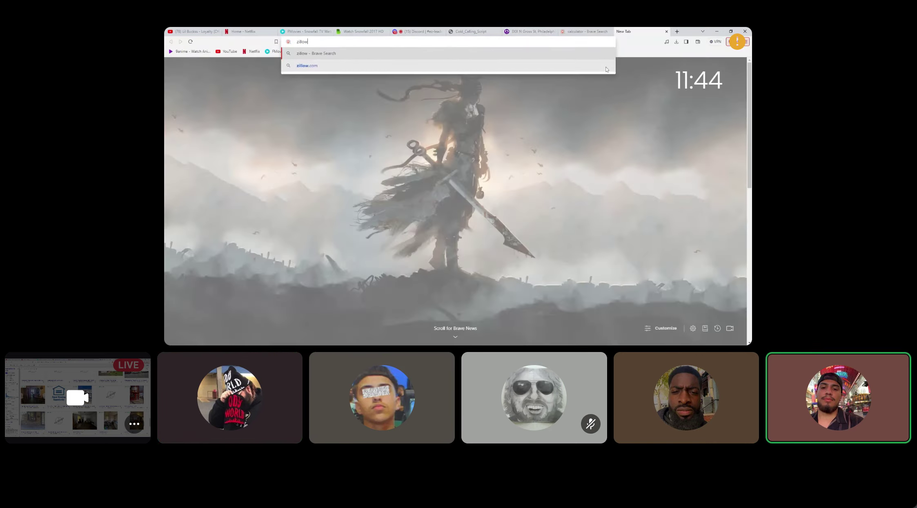
left_click(348, 65)
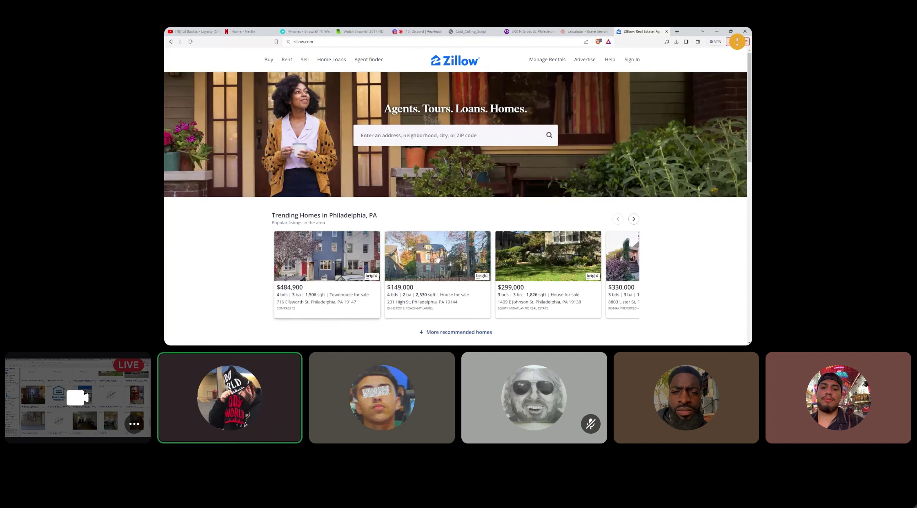
Open the $149,000 trending house listing in Philadelphia and examine its price and price per square foot.
left_click(428, 266)
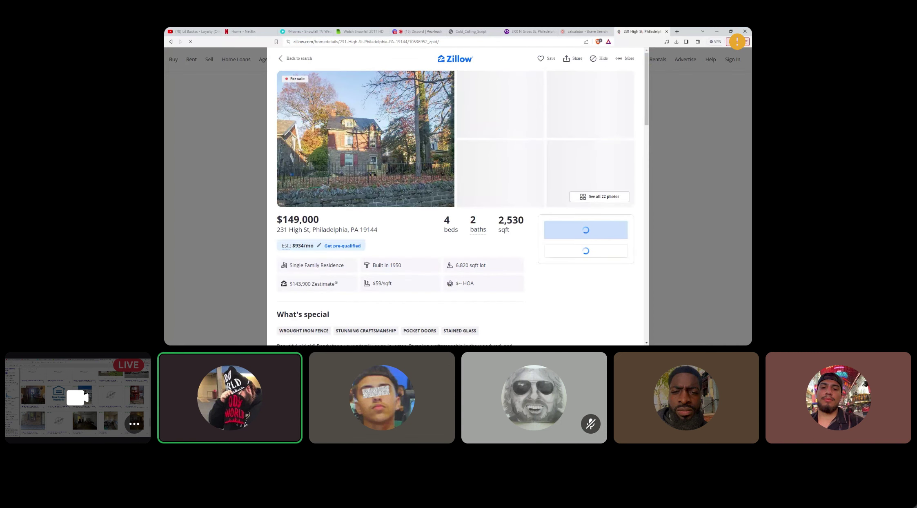
double_click(298, 220)
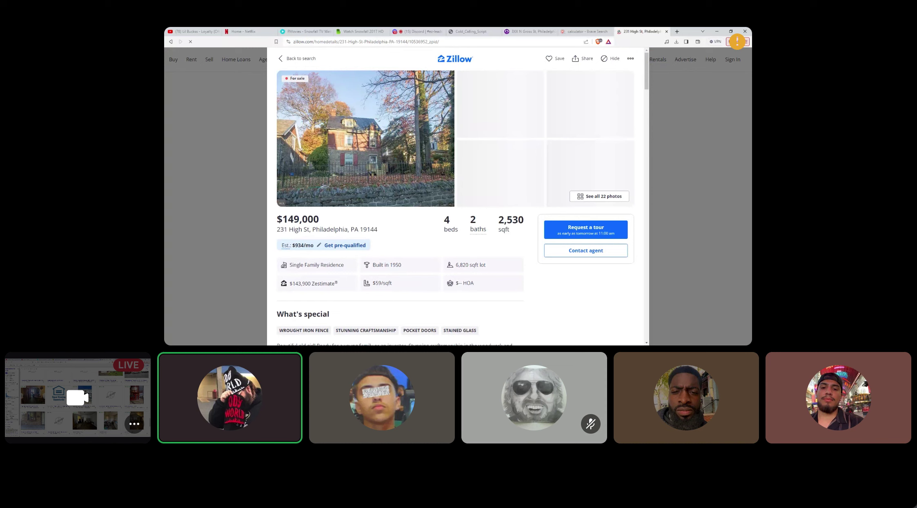
left_click_drag(386, 283, 375, 283)
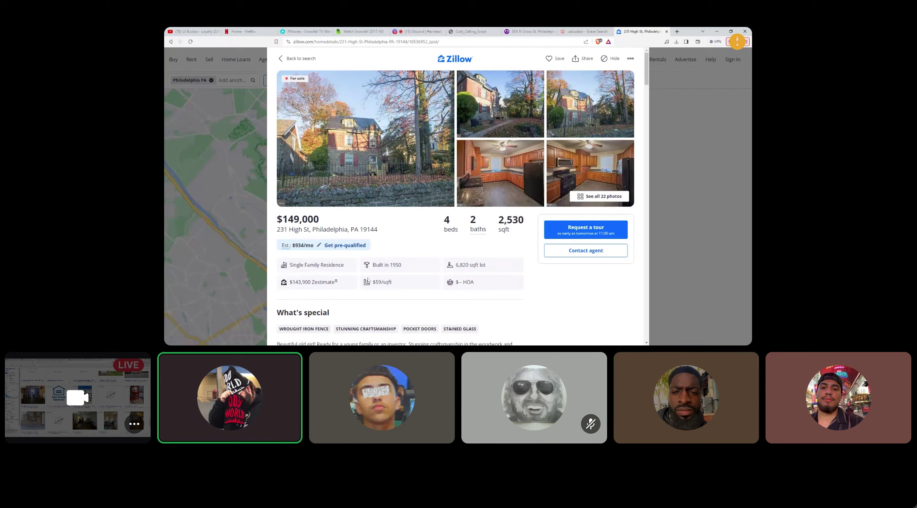
scroll(307, 276, "down", 1)
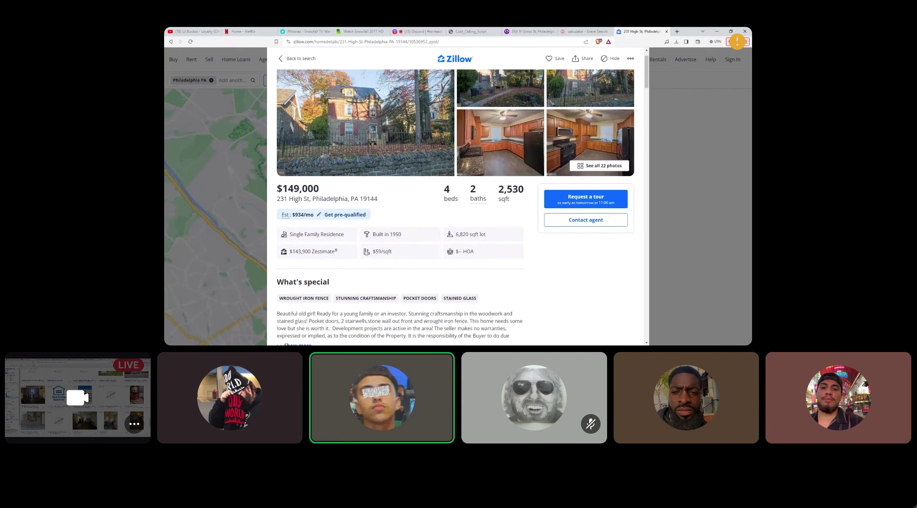
Return to the calculator page and extend the entered 72 to the multiplication 72 × 768.
left_click(589, 31)
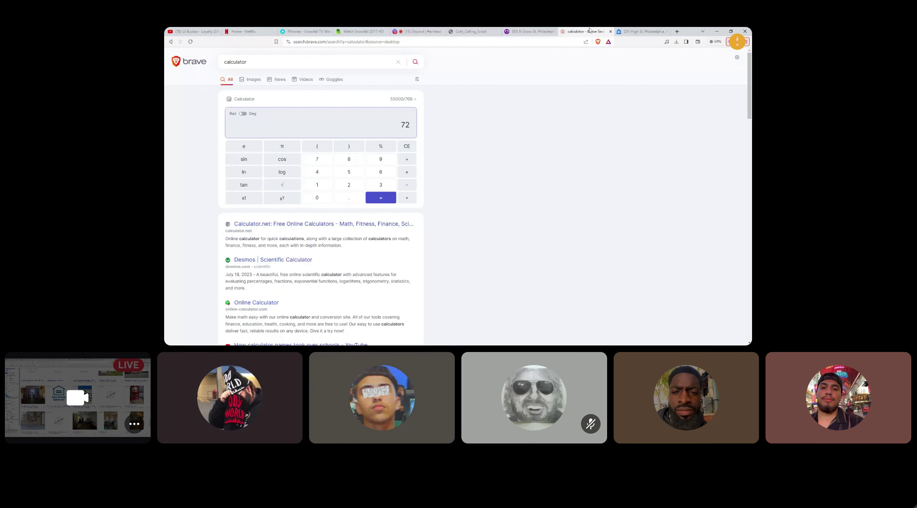
left_click(405, 175)
mouse_move(407, 99)
left_mouse_down()
mouse_move(417, 99)
mouse_move(390, 98)
left_mouse_up()
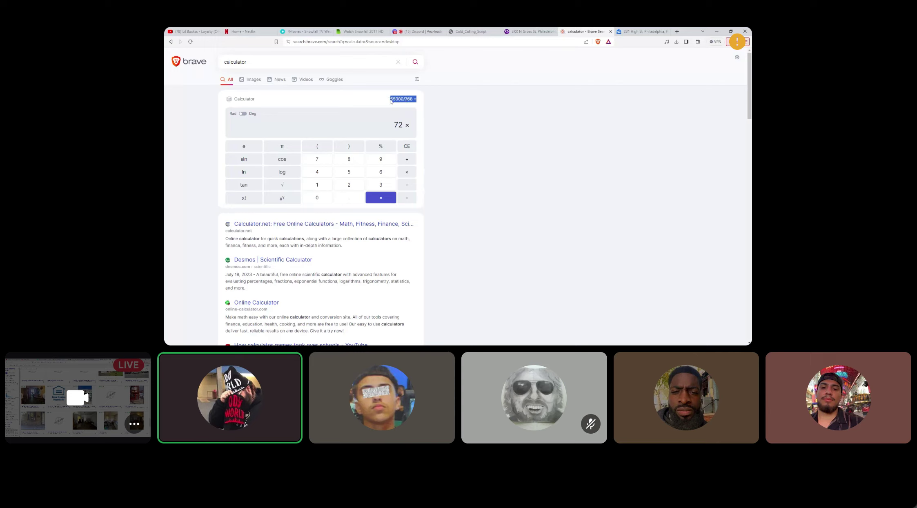
left_click(490, 102)
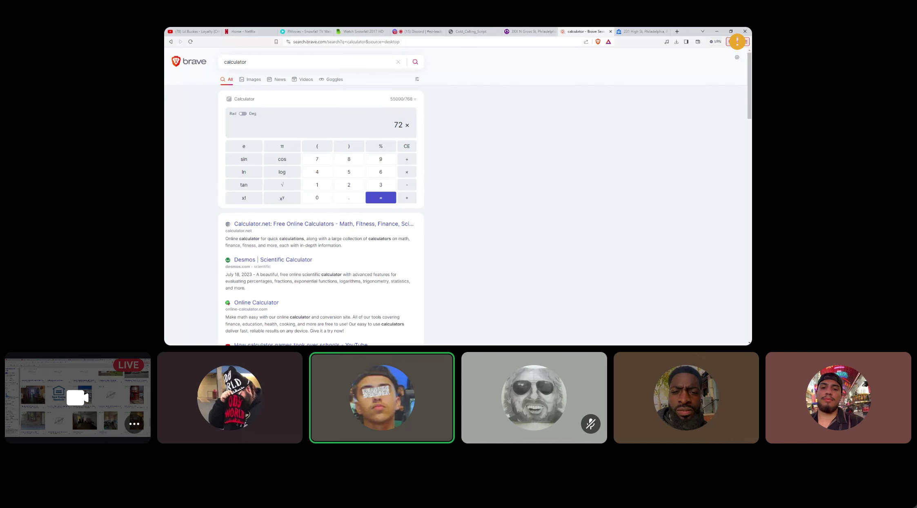
left_click(322, 161)
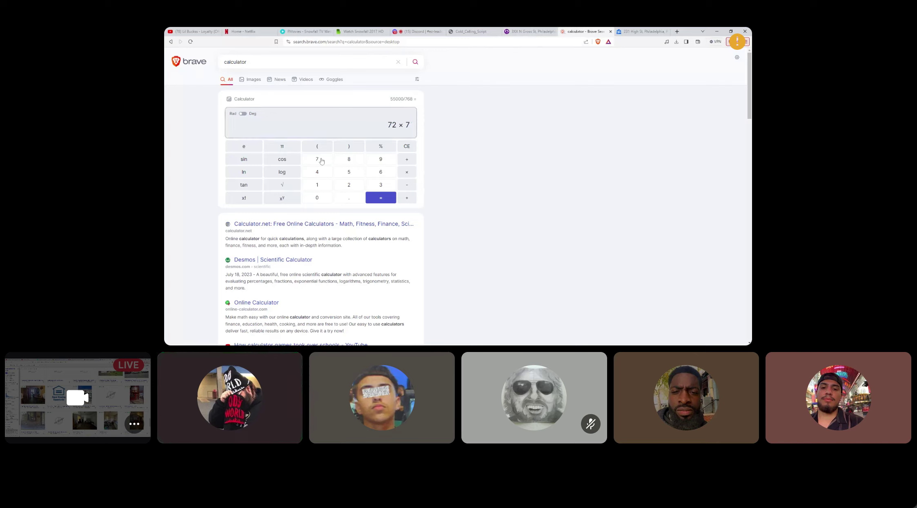
left_click(375, 174)
left_click(346, 161)
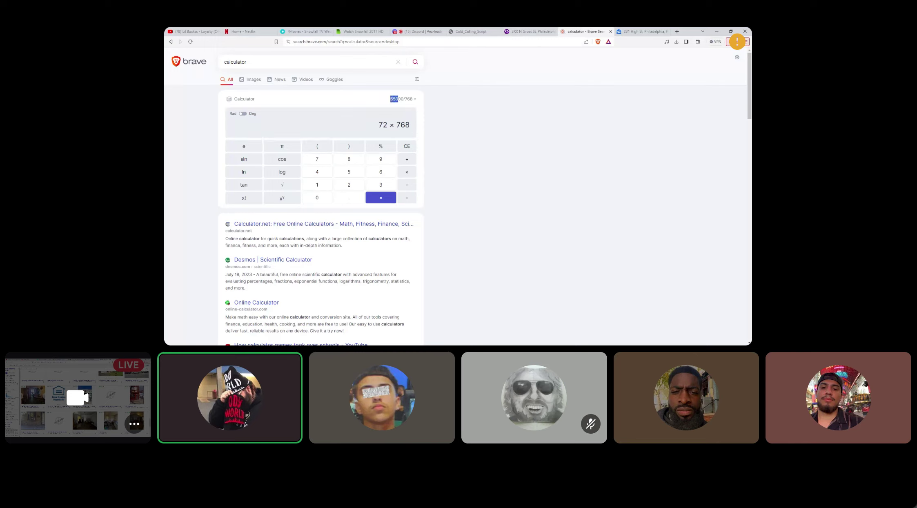
Highlight the previous division's 55000 and the factors of the multiplication, and calculate the product.
left_click_drag(398, 99, 410, 99)
left_click(390, 100)
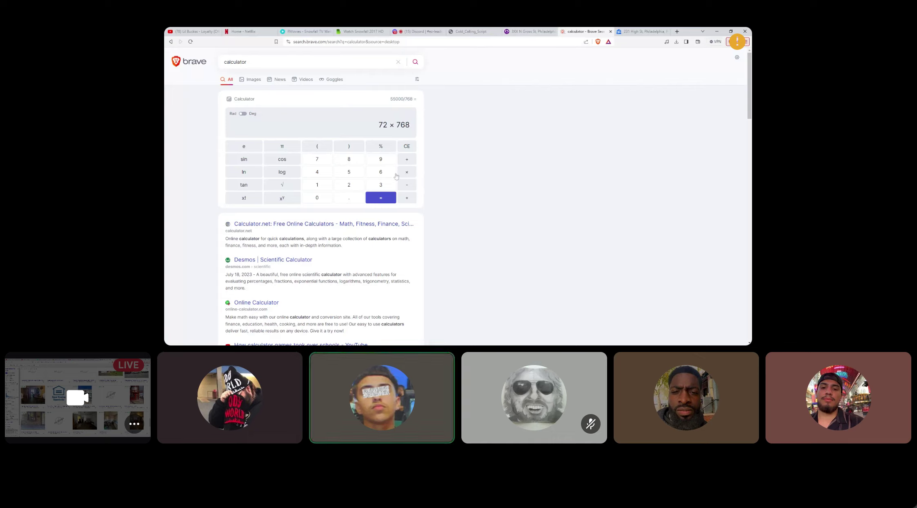
double_click(402, 126)
left_click_drag(379, 125, 410, 125)
left_click(354, 120)
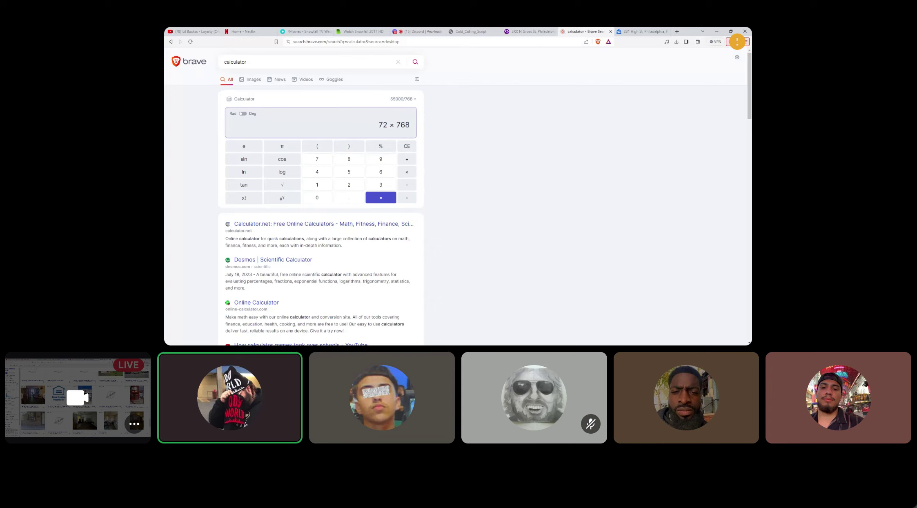
left_click_drag(394, 125, 417, 129)
double_click(396, 99)
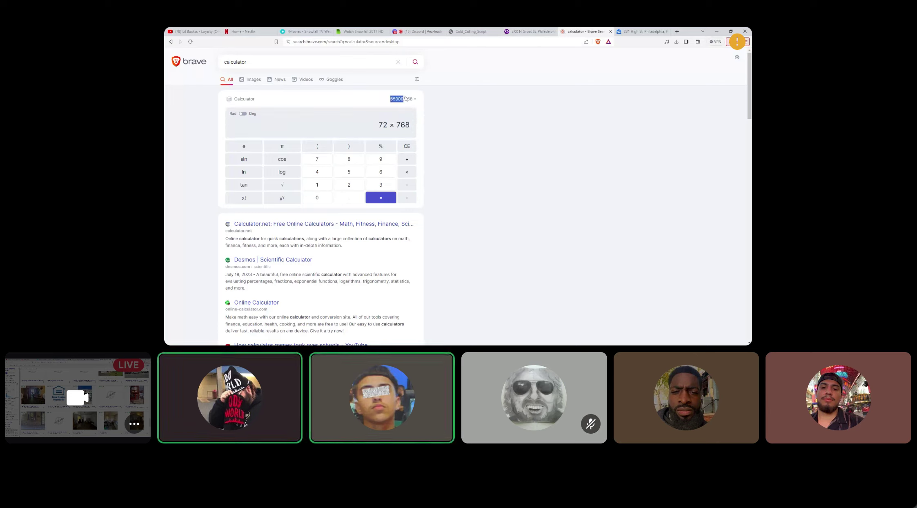
left_click(380, 197)
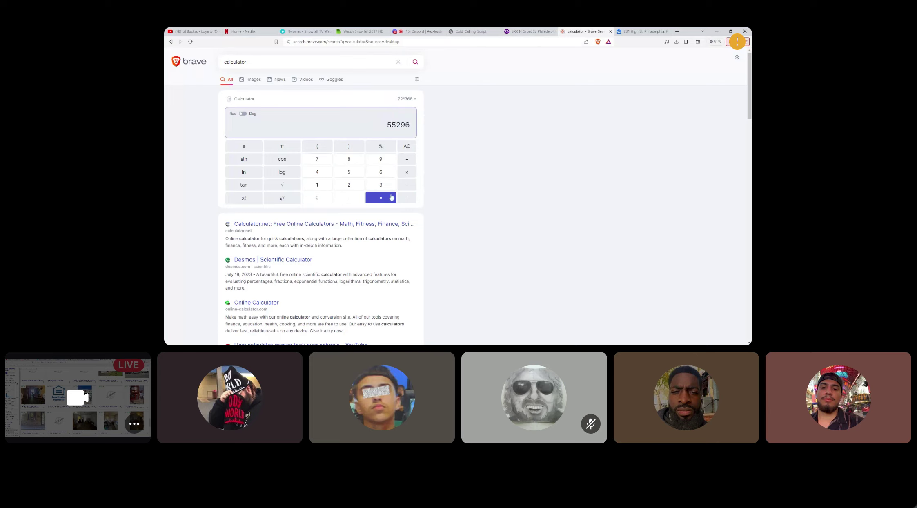
Highlight the product in the calculator display to point it out, and clear the selection.
left_click_drag(387, 125, 413, 127)
left_click(428, 138)
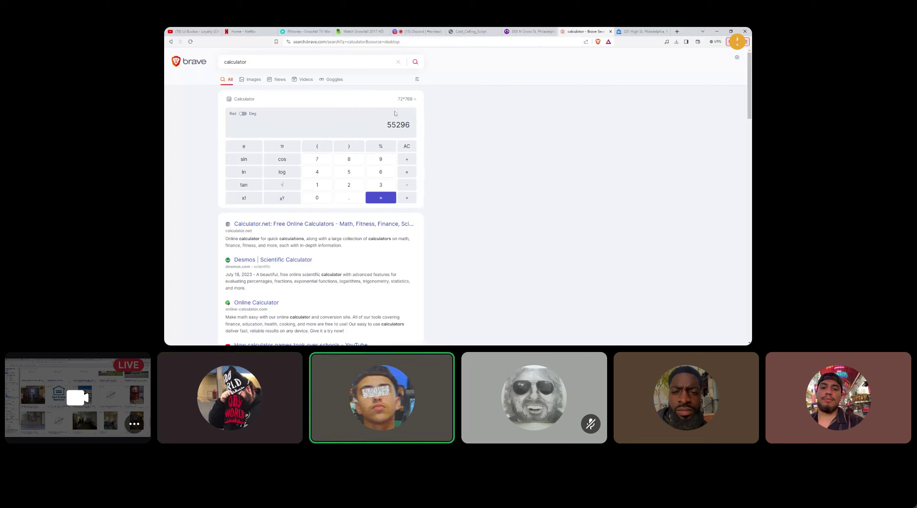
key("ctrl+a")
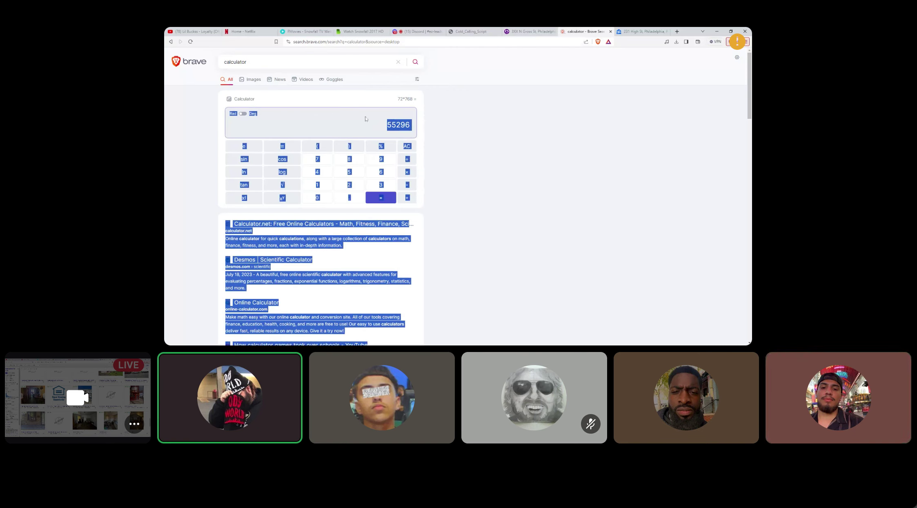
left_click(444, 189)
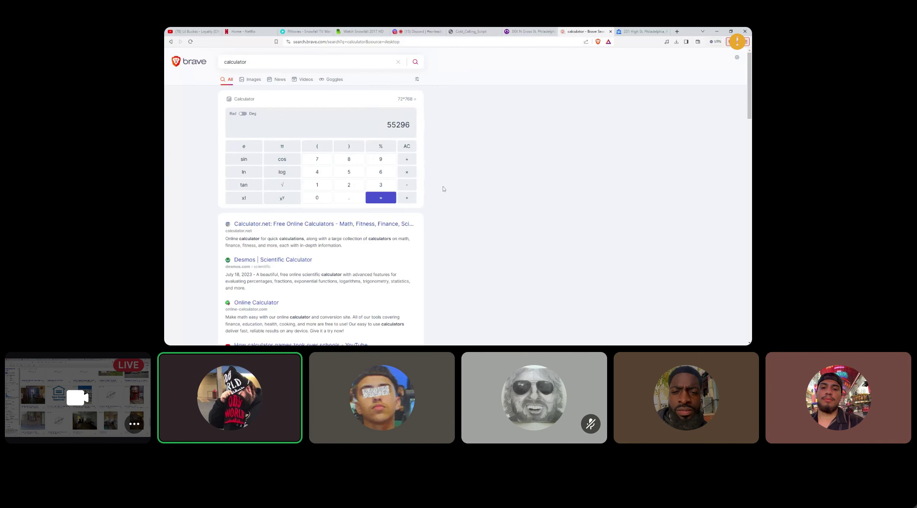
Enter an addition of 65000 to the product in the calculator.
left_click(415, 200)
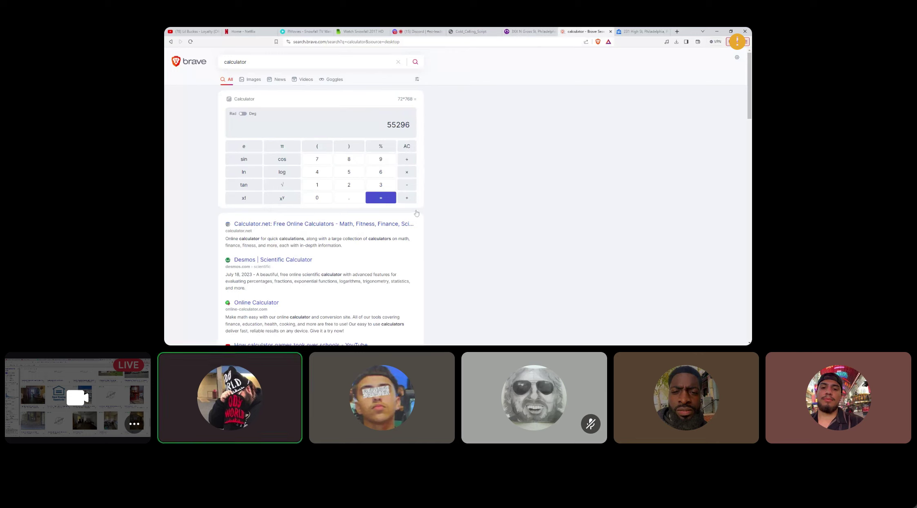
left_click(377, 175)
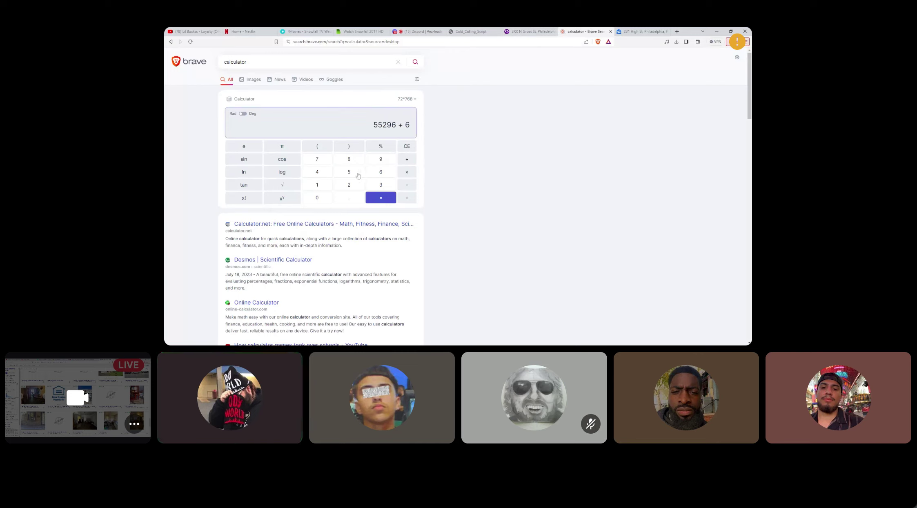
left_click(353, 175)
left_click(322, 201)
left_click(322, 201)
left_click(317, 197)
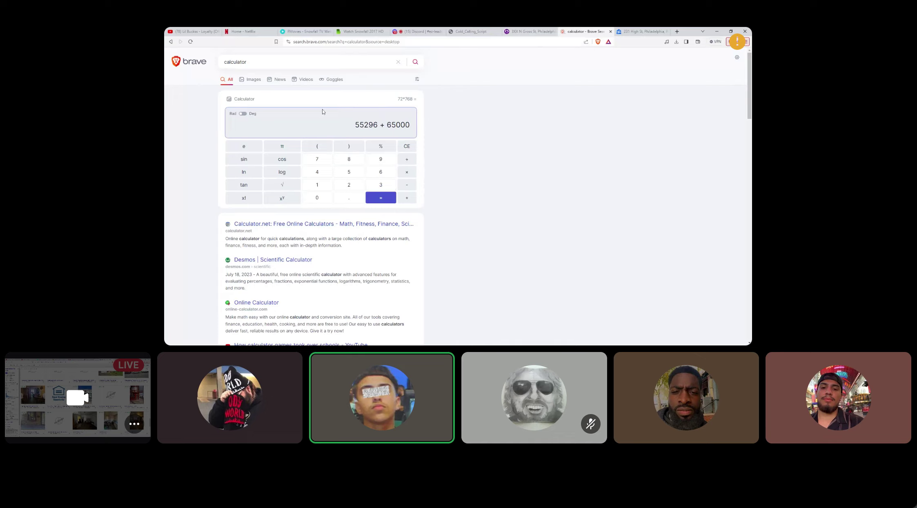
Highlight each amount and the whole expression 55296 + 65000 in the calculator display to examine them.
left_click_drag(355, 125, 378, 125)
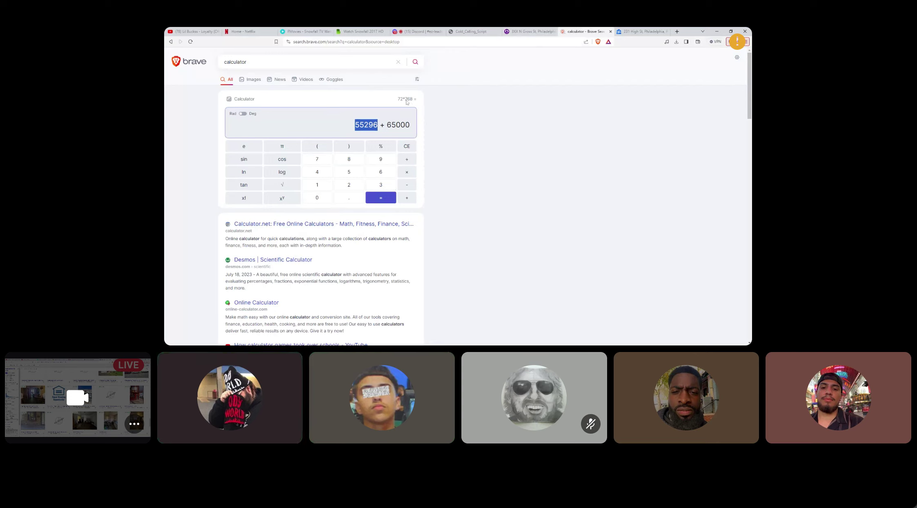
left_click(378, 125)
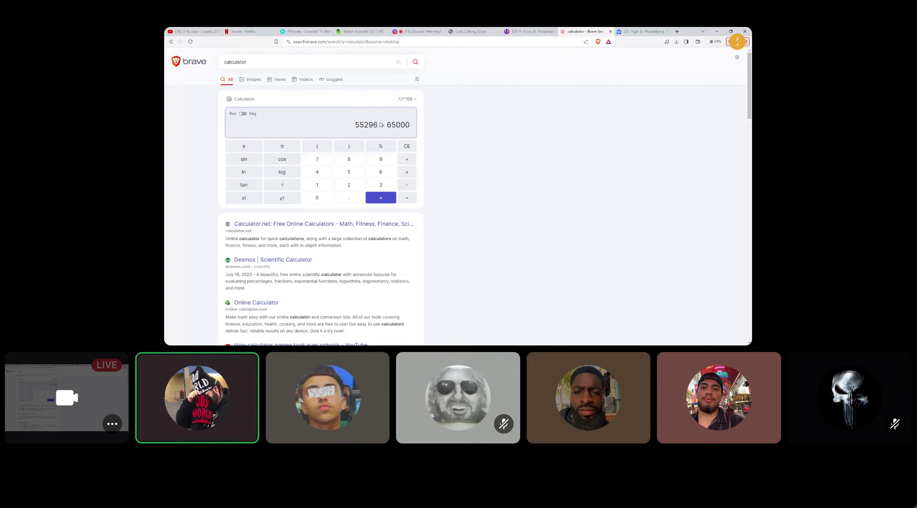
left_click_drag(385, 124, 410, 125)
left_click(410, 125)
left_click_drag(355, 125, 410, 125)
left_click(378, 125)
left_click(355, 123)
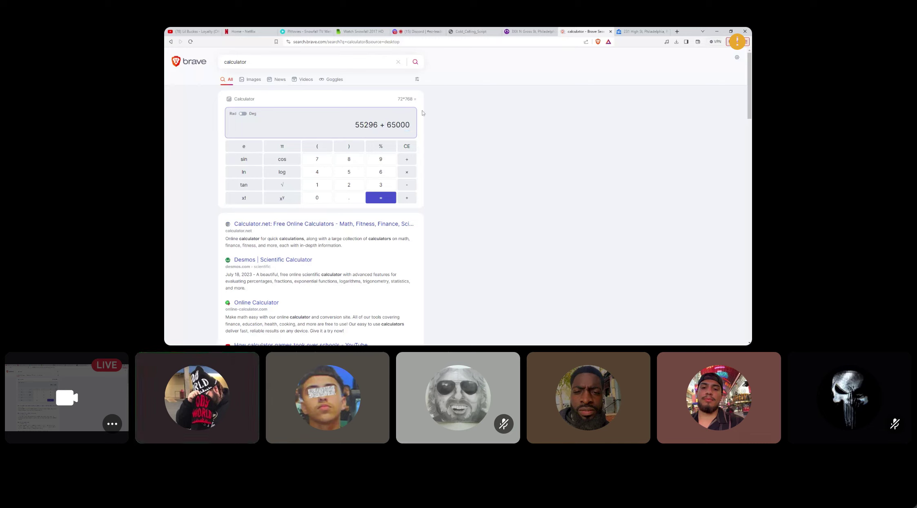
left_click_drag(387, 125, 410, 125)
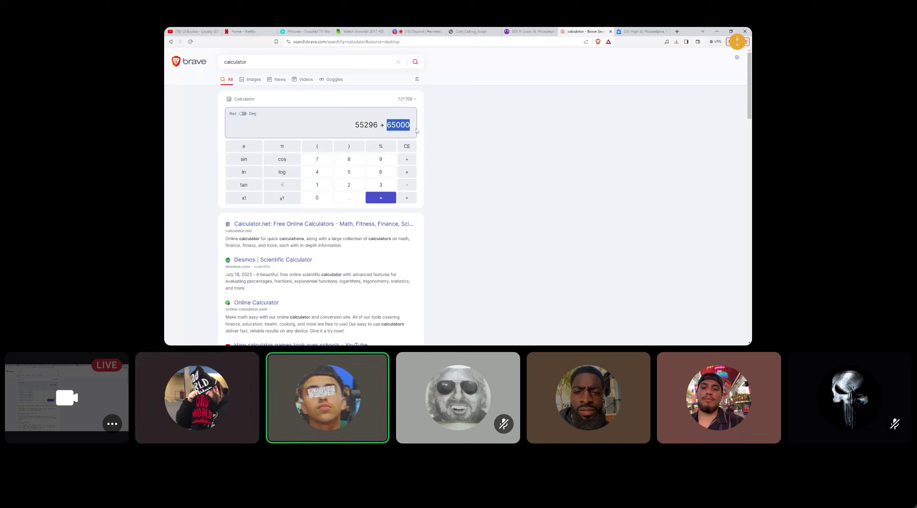
Highlight 65000 in the expression, calculate the sum 55296 + 65000, and highlight the total before clearing the selection.
left_click(350, 124)
left_click_drag(386, 125, 407, 133)
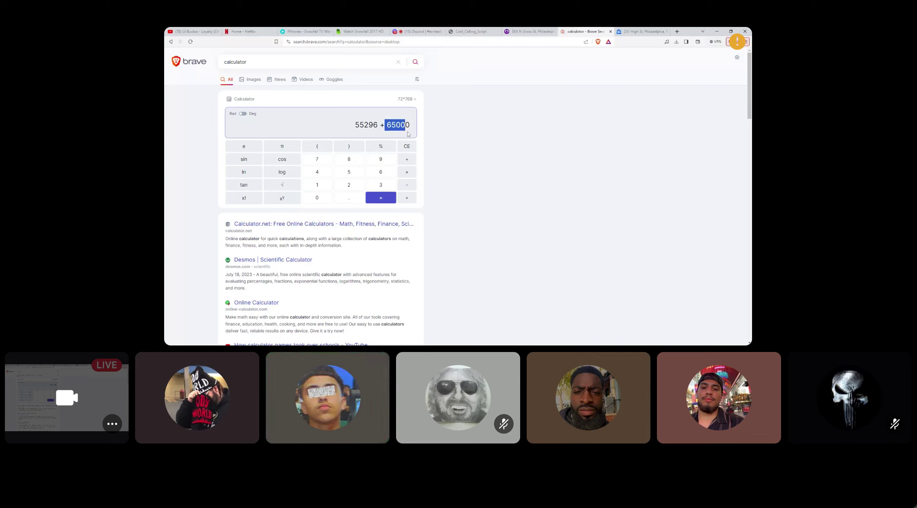
left_click(353, 127)
left_click(382, 203)
left_click_drag(385, 128, 430, 129)
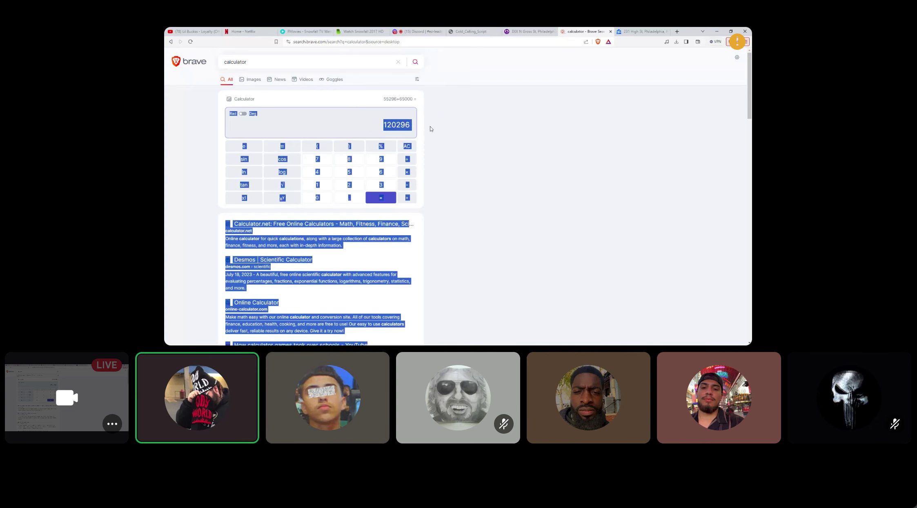
left_click(358, 116)
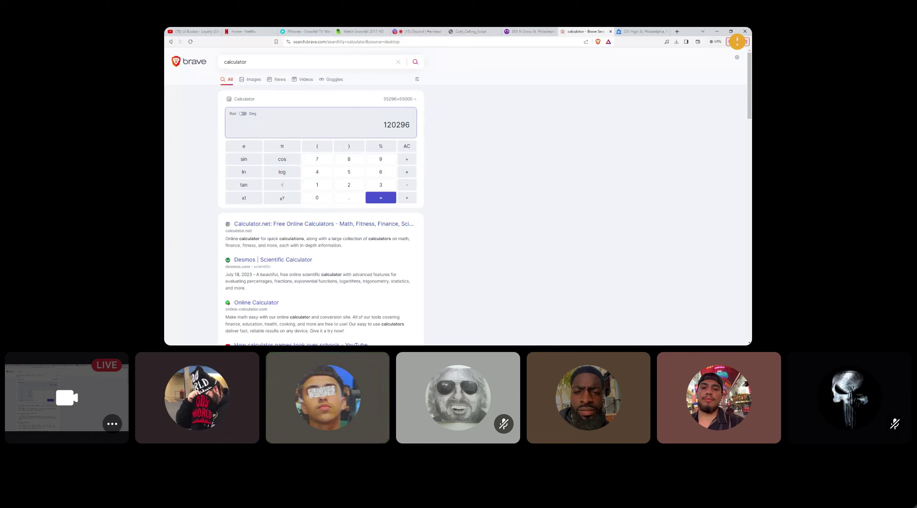
Multiply the total in the calculator by .7 and calculate the product.
left_click(405, 171)
left_click(353, 199)
left_click(317, 159)
left_click(386, 200)
Highlight the 70 percent result in the calculator display repeatedly to examine it, clearing the selection each time.
left_click_drag(386, 124, 381, 125)
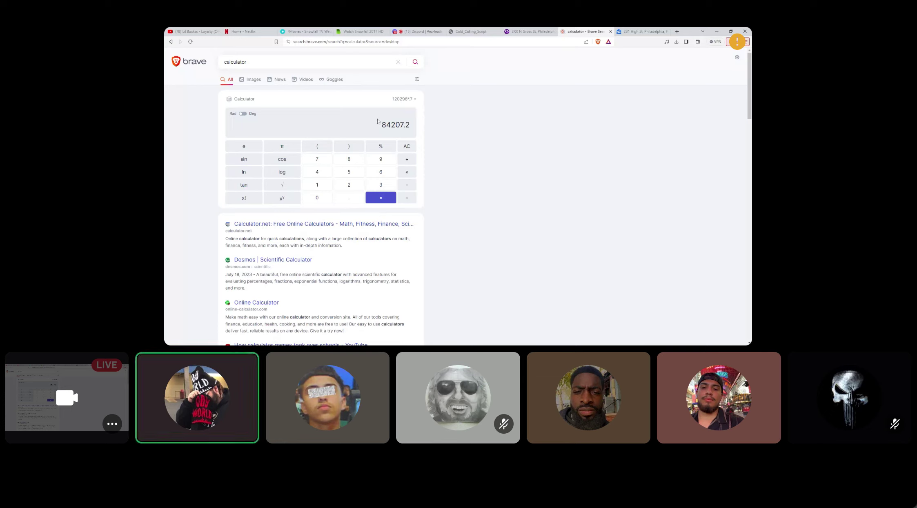
left_click_drag(386, 125, 411, 125)
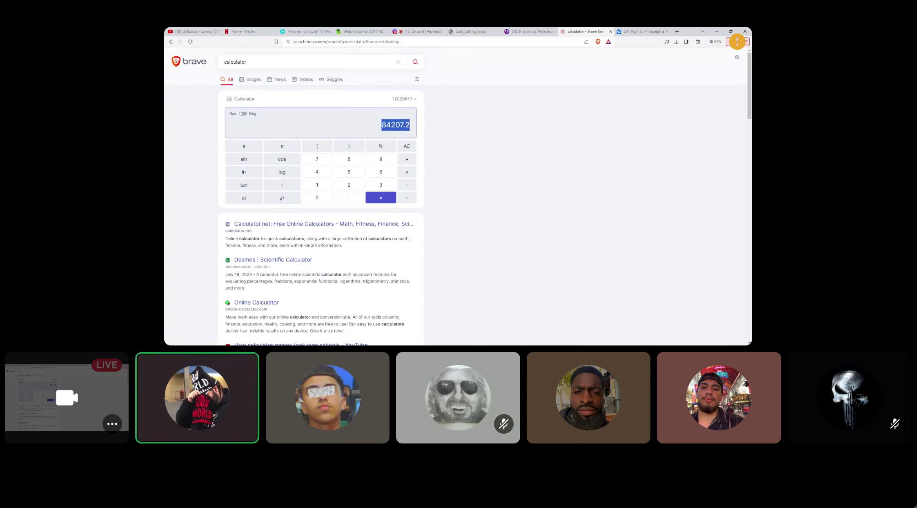
left_click(403, 114)
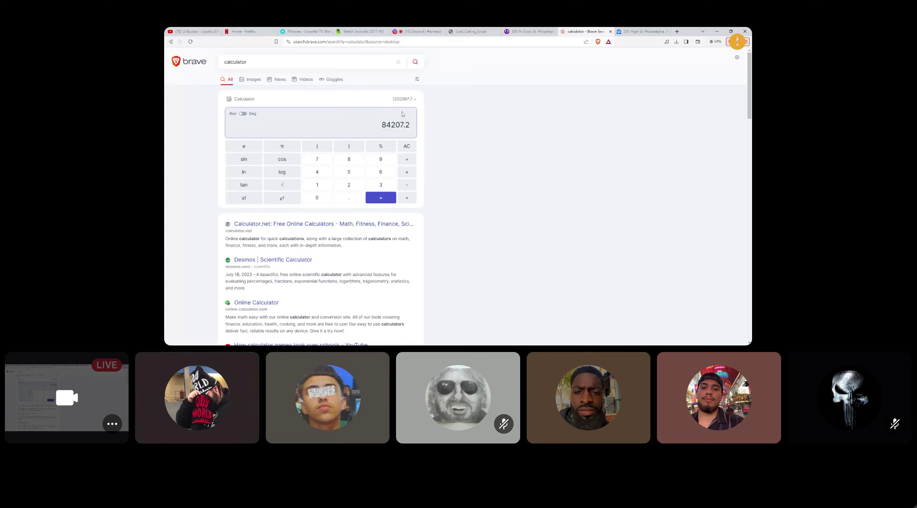
left_click_drag(375, 126, 405, 125)
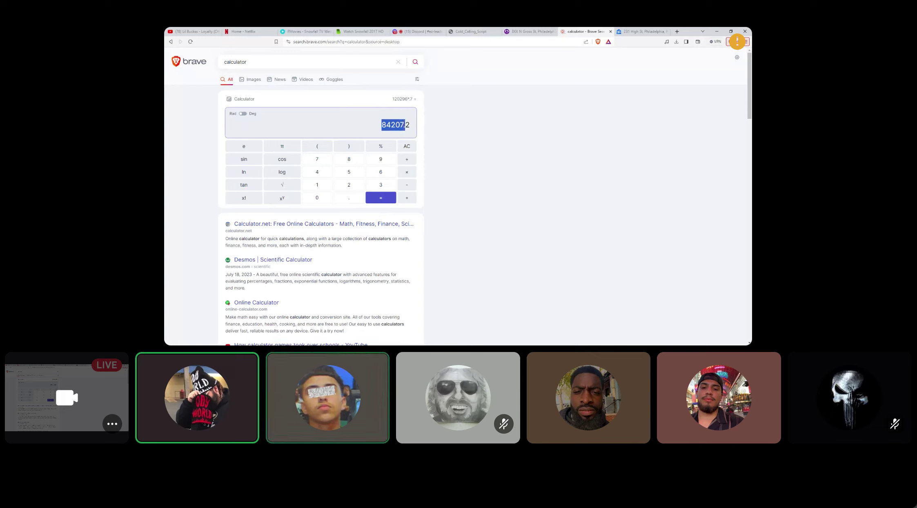
left_click(393, 105)
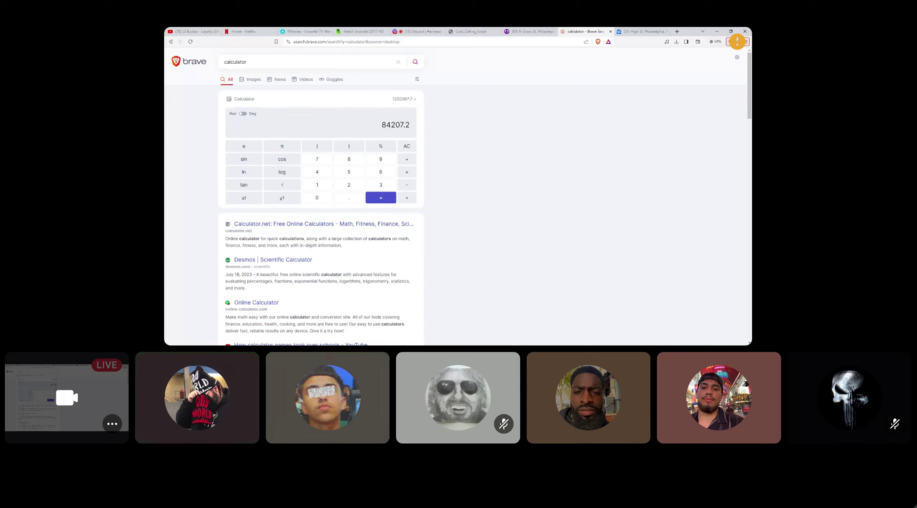
left_click(383, 129)
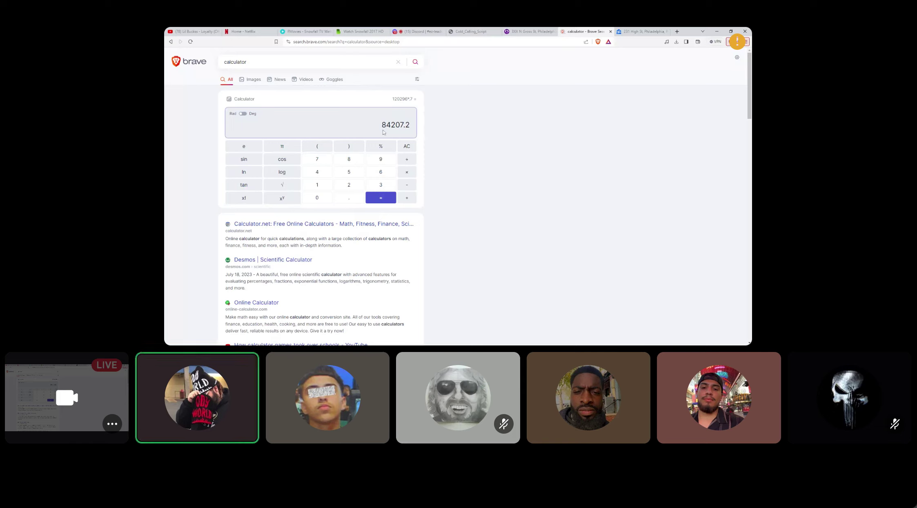
left_click_drag(381, 125, 405, 124)
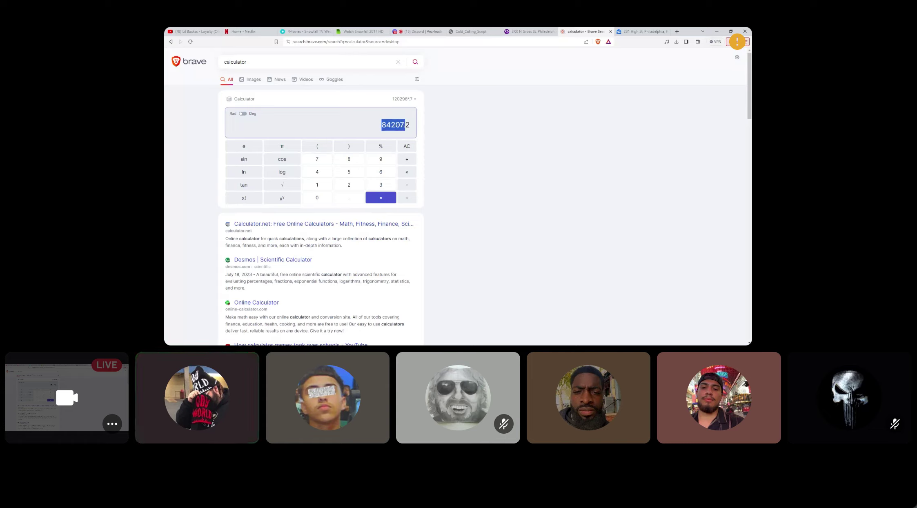
left_click(428, 124)
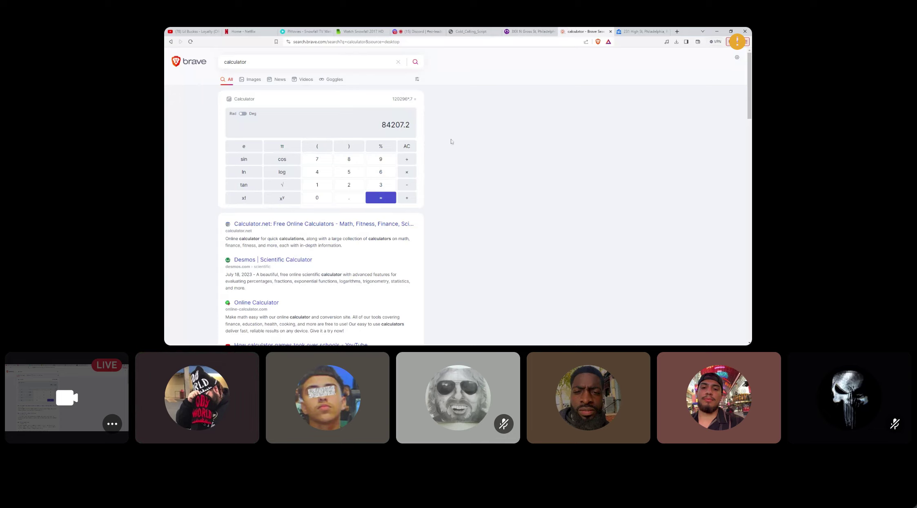
left_click_drag(381, 125, 392, 125)
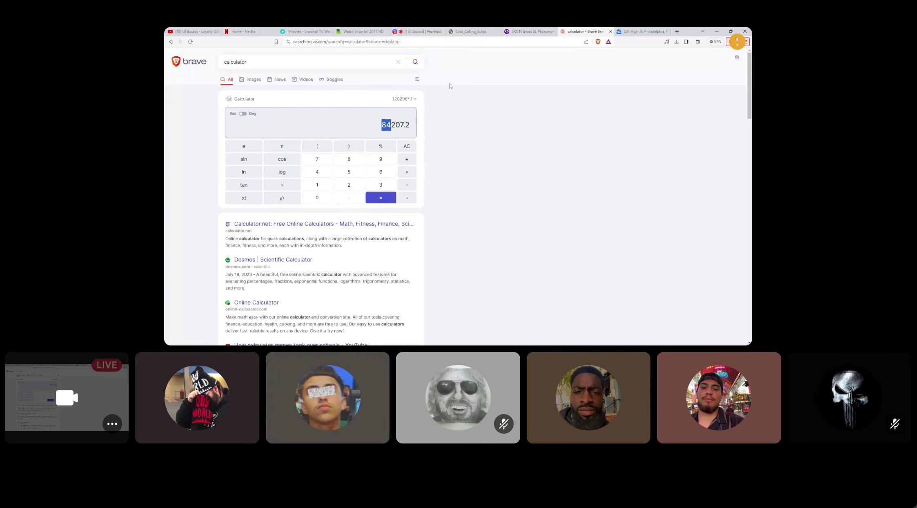
left_click(476, 140)
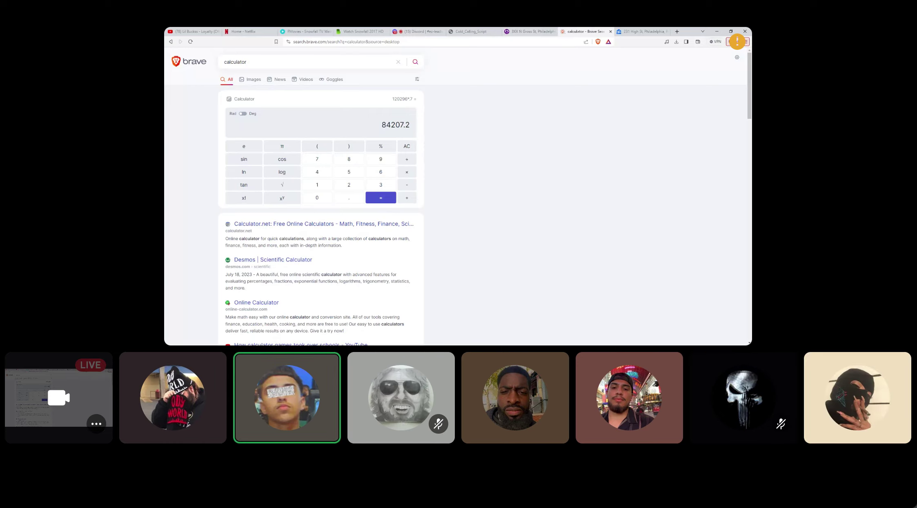
left_click(378, 125)
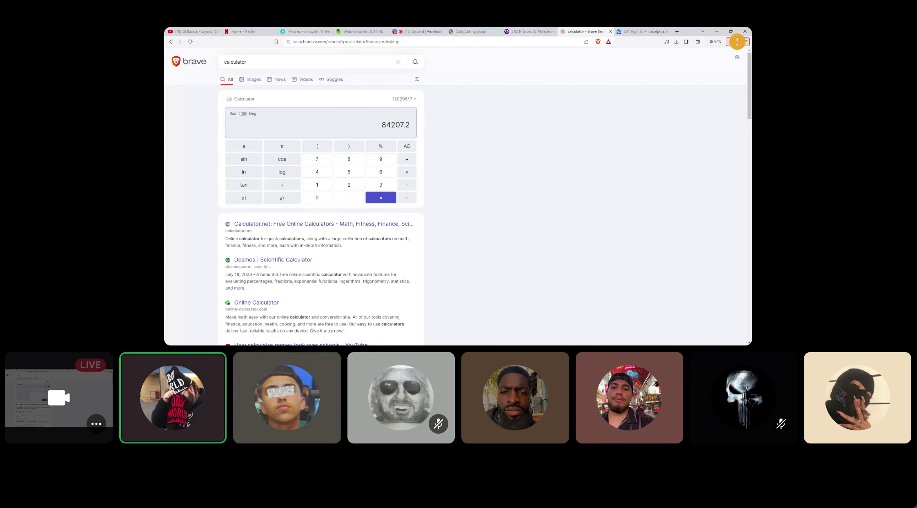
left_click_drag(376, 127, 404, 126)
left_click(436, 118)
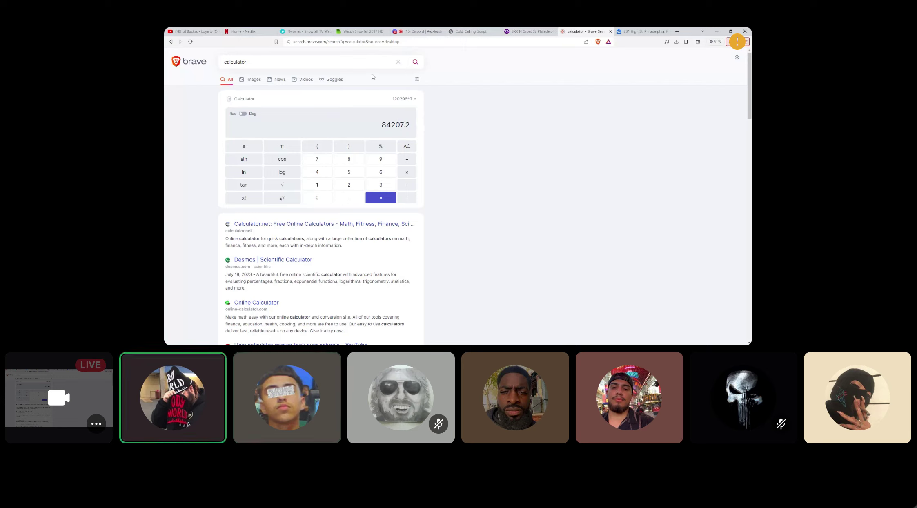
Switch to the Philadelphia house listing on Craigslist, highlight 768 in its title, and compare it with the calculator page.
left_click(530, 31)
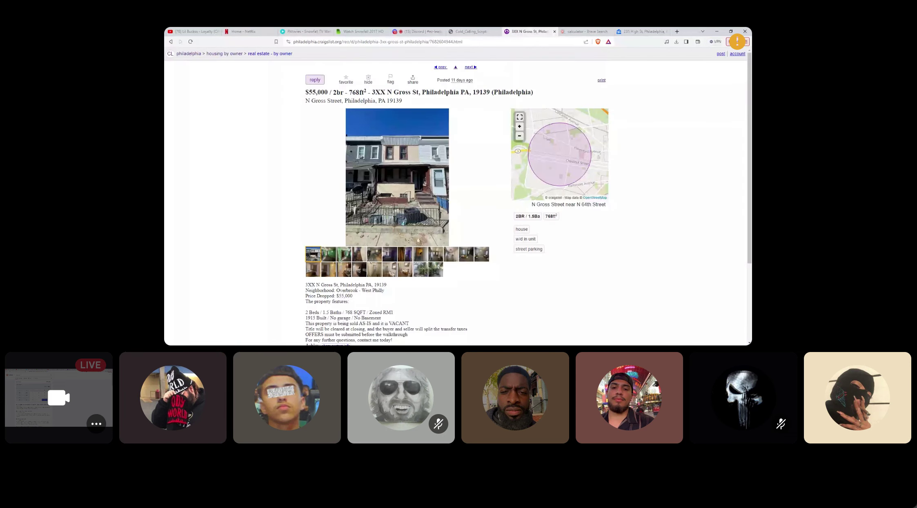
left_click_drag(352, 92, 359, 93)
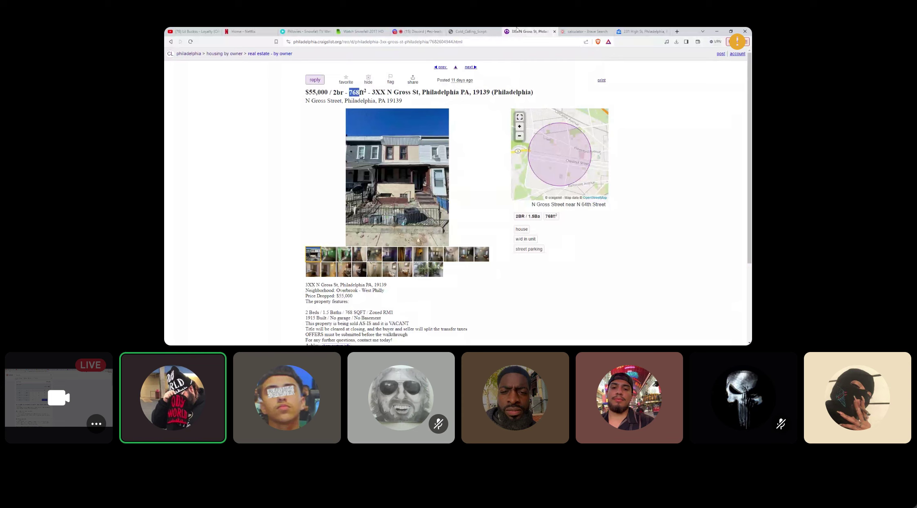
left_click(575, 29)
left_click(531, 31)
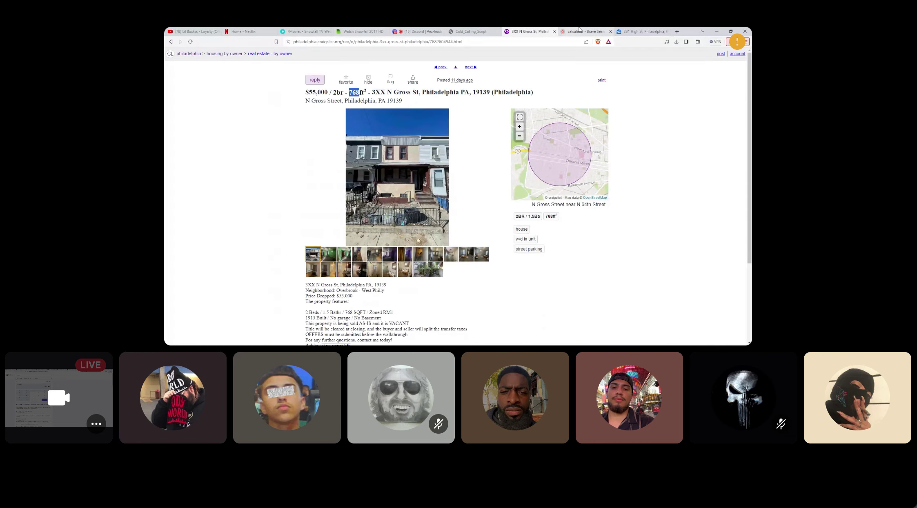
left_click(582, 31)
left_click(533, 32)
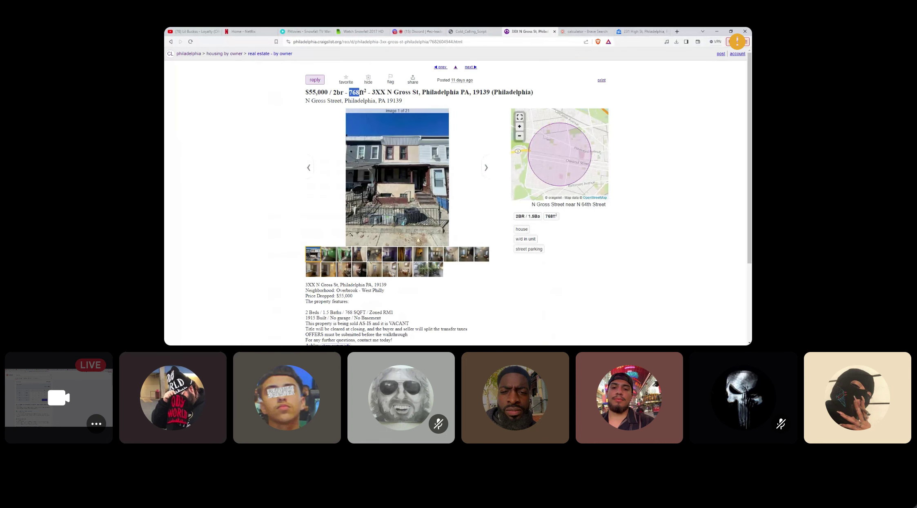
Preview several interior photos of the house in the listing's gallery and return to the front exterior photo.
mouse_move(369, 265)
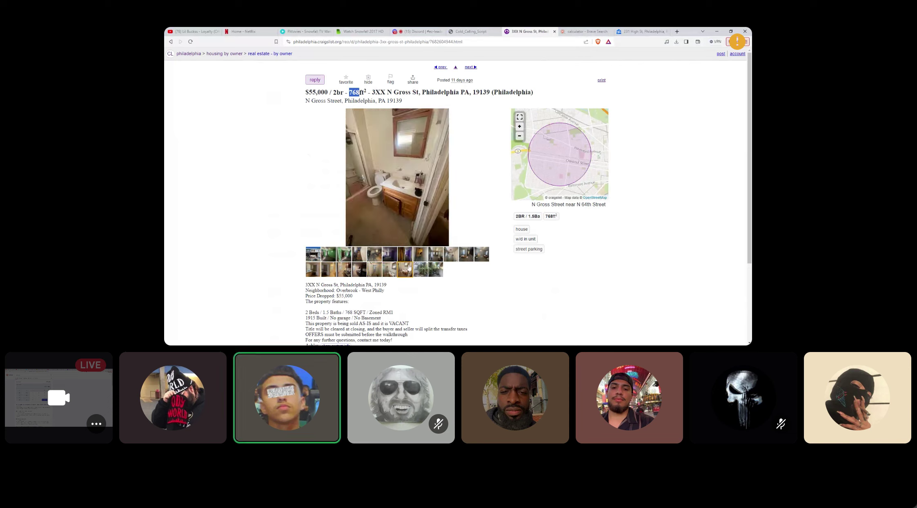
mouse_move(424, 269)
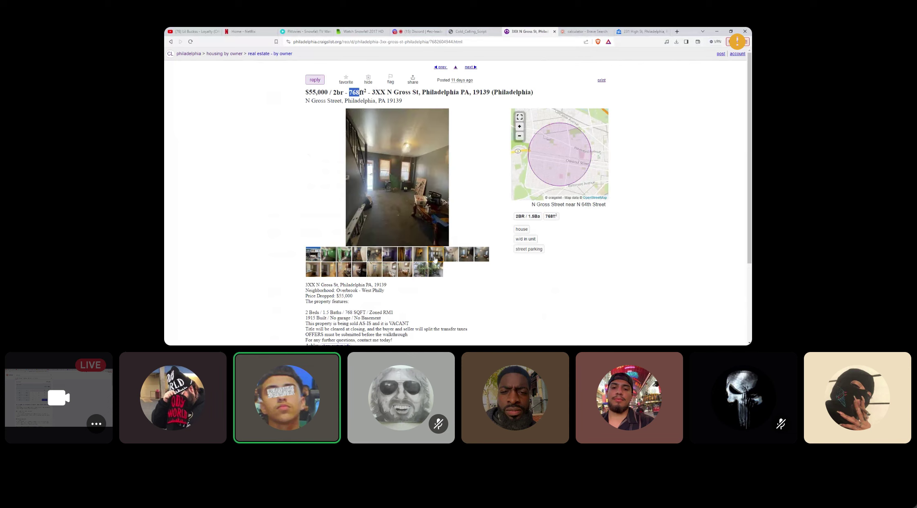
mouse_move(474, 255)
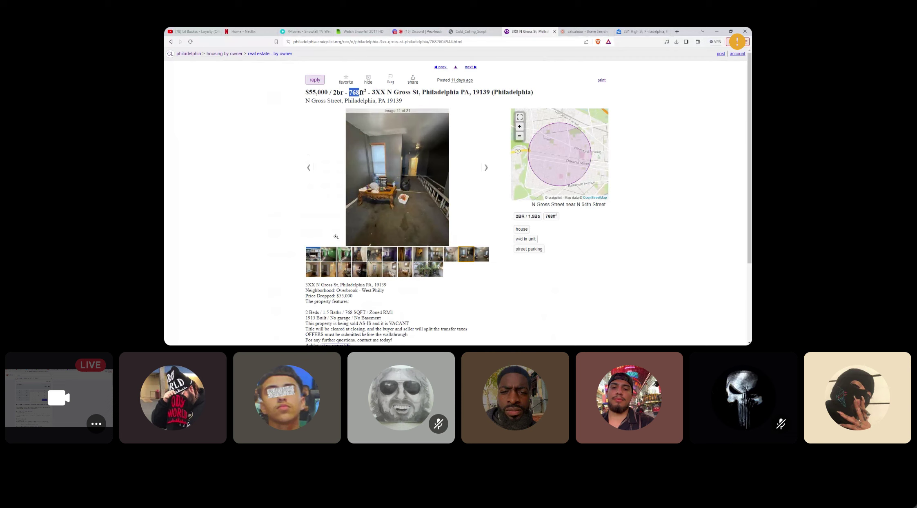
mouse_move(318, 255)
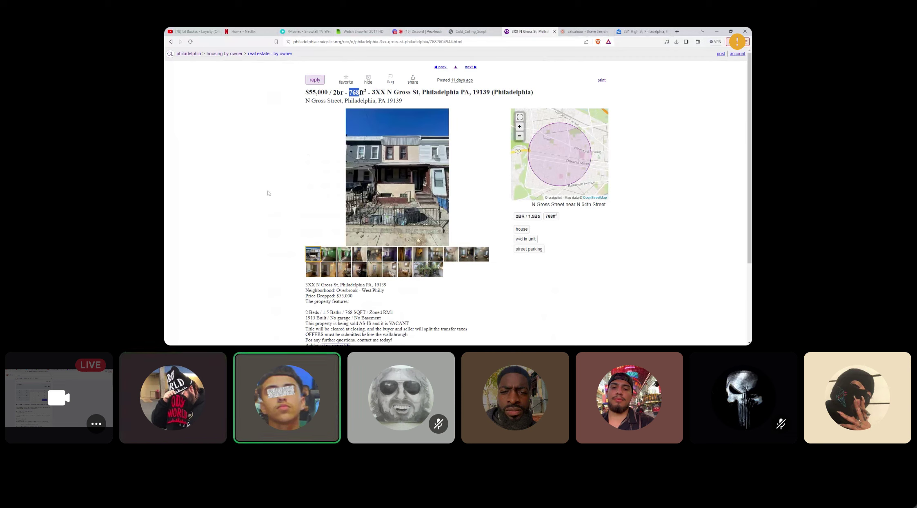
Reveal the seller's contact info in the listing's description.
scroll(262, 143, "down", 3)
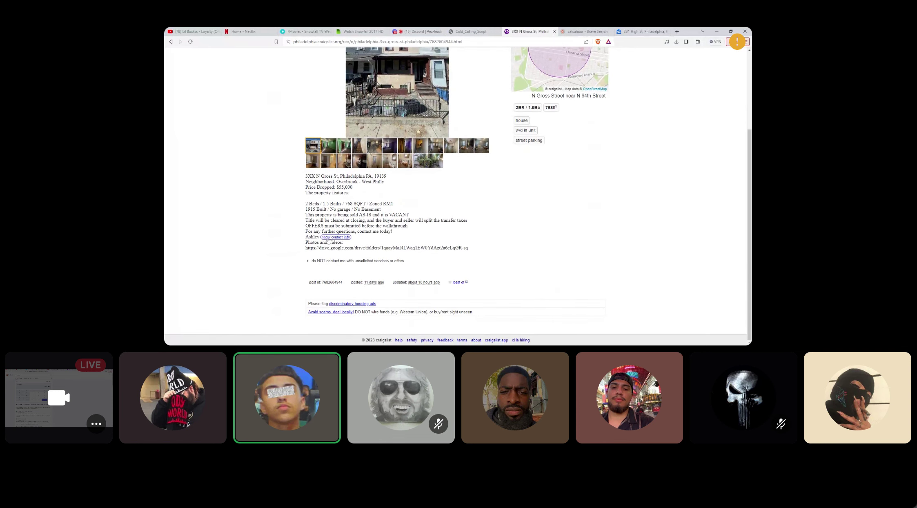
scroll(458, 196, "up", 1)
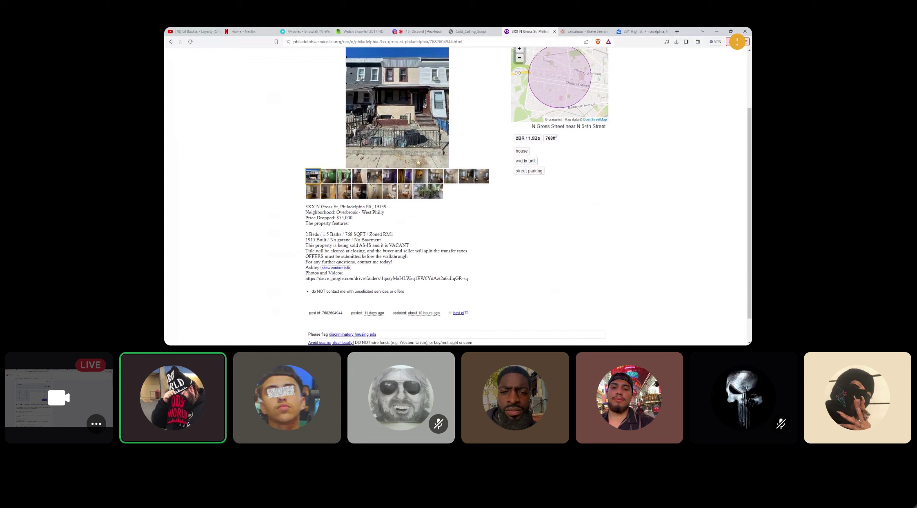
left_click(338, 269)
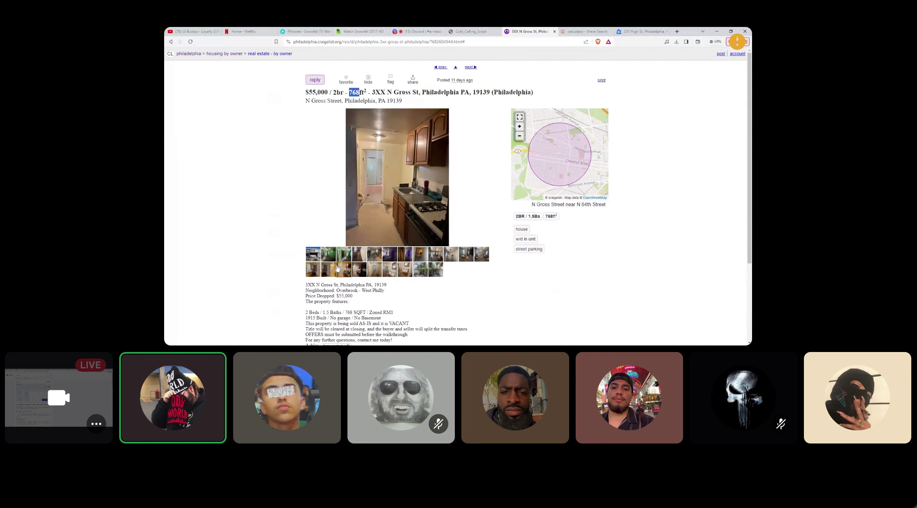
scroll(291, 238, "down", 3)
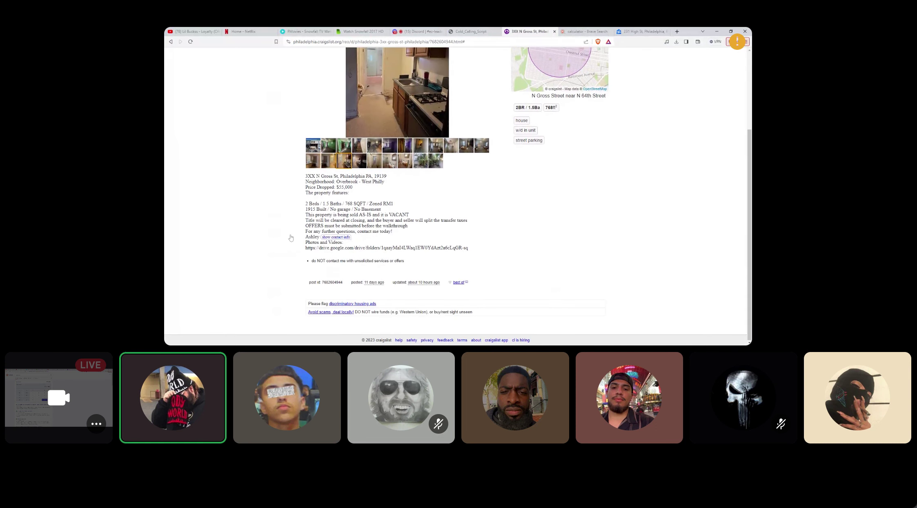
left_click(343, 238)
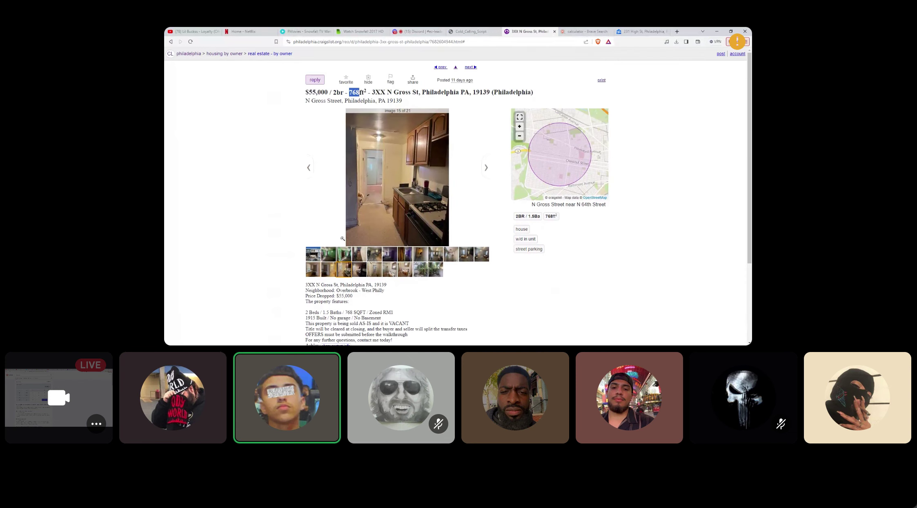
left_click(281, 231)
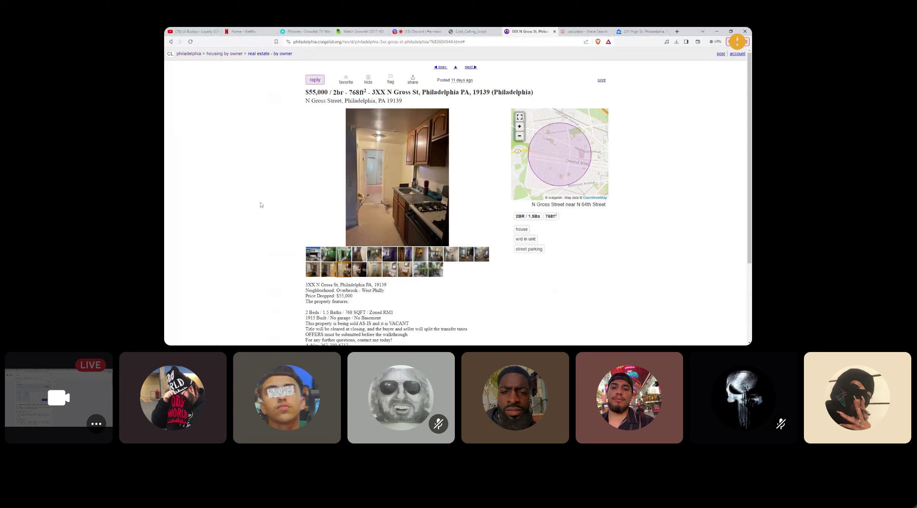
Highlight the listing's posting age and examine the property description and seller's contact details.
left_click_drag(473, 80, 438, 78)
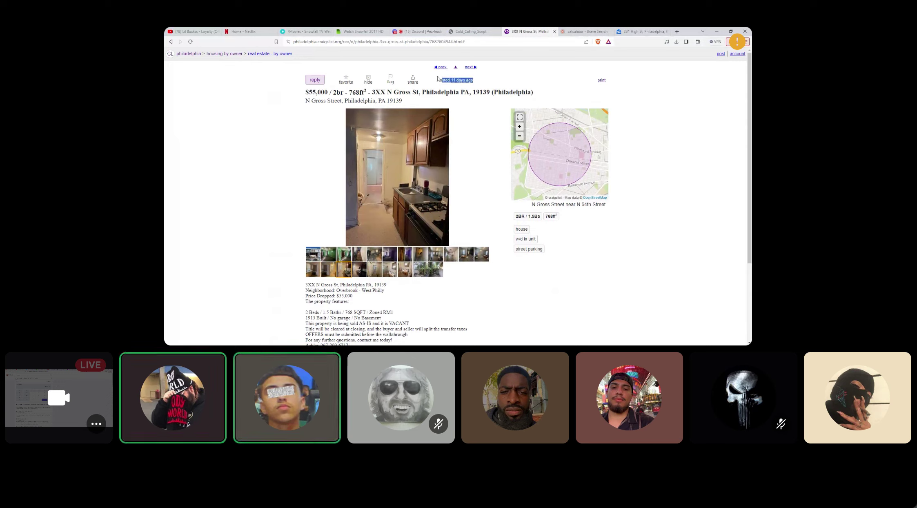
left_click(438, 79)
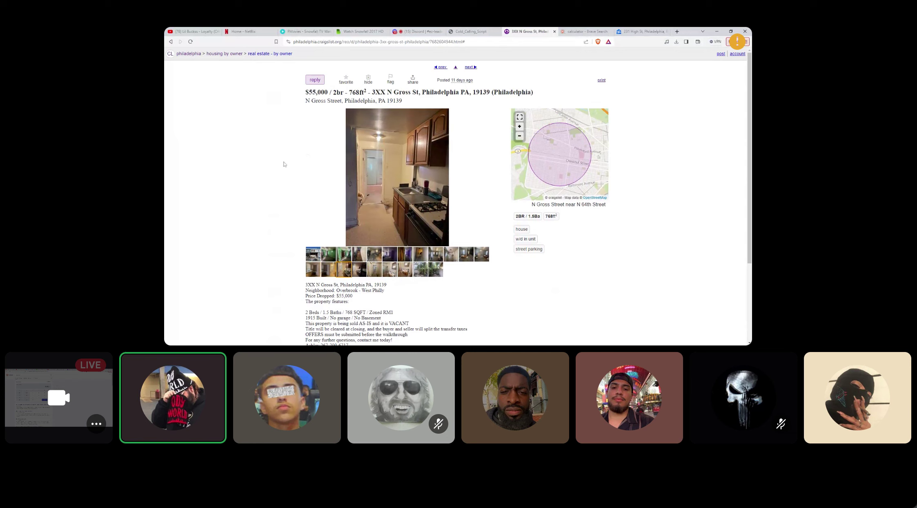
scroll(298, 120, "down", 3)
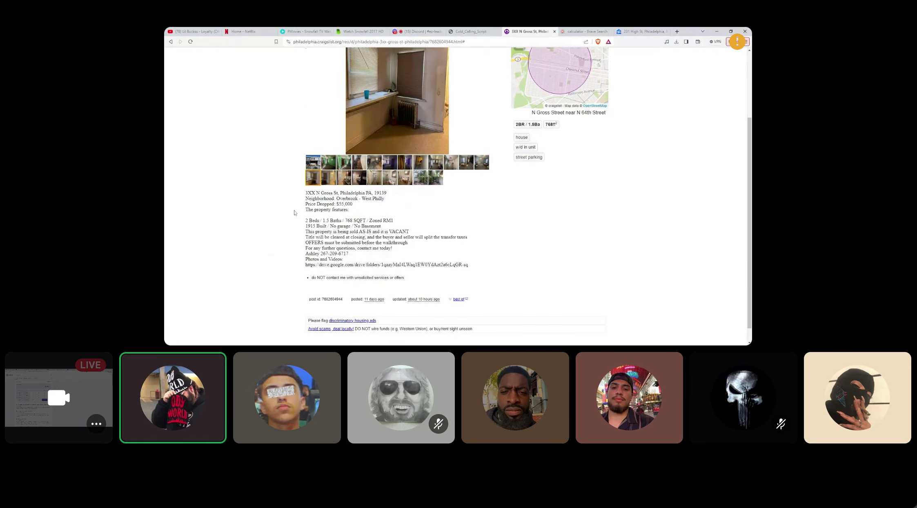
scroll(295, 213, "up", 3)
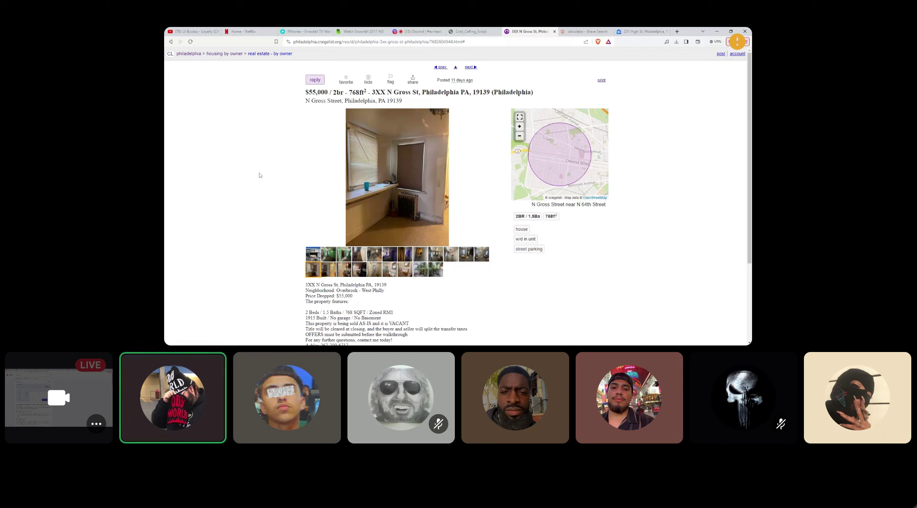
scroll(261, 173, "down", 3)
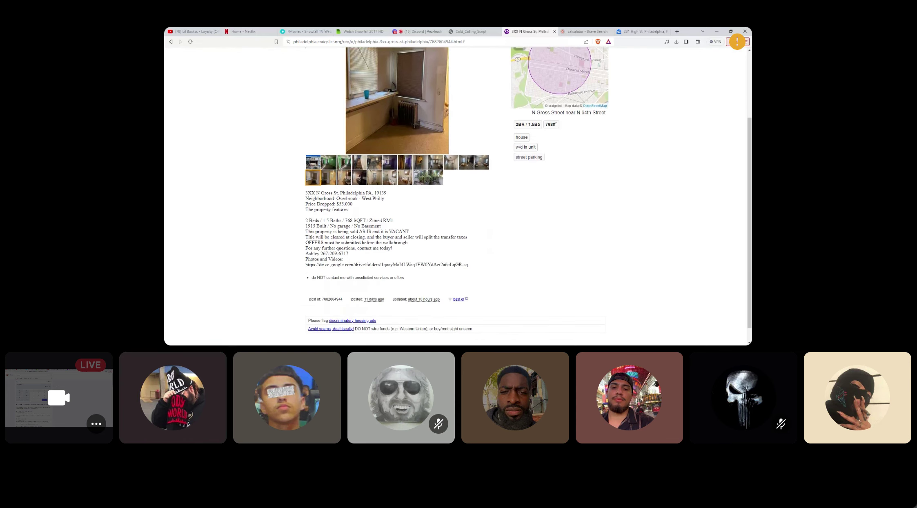
Browse the listing's photo gallery to examine the condition of the rooms, stairs and basement.
left_click_drag(308, 254, 327, 254)
left_click(326, 254)
scroll(420, 254, "up", 3)
left_click(421, 254)
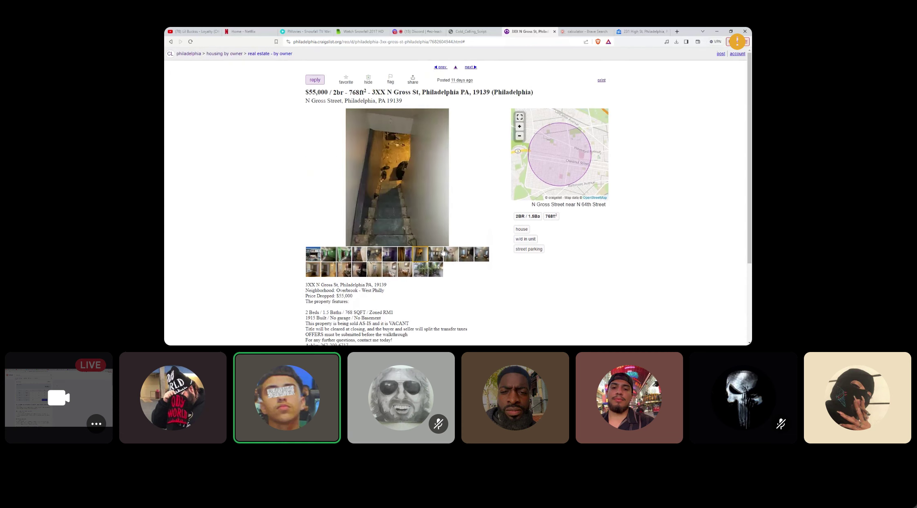
left_click(443, 253)
left_click(451, 254)
left_click(473, 256)
left_click(433, 269)
left_click(421, 270)
left_click(405, 270)
left_click(375, 269)
left_click(360, 270)
left_click(343, 267)
left_click(329, 254)
left_click(422, 258)
left_click(449, 255)
left_click(464, 255)
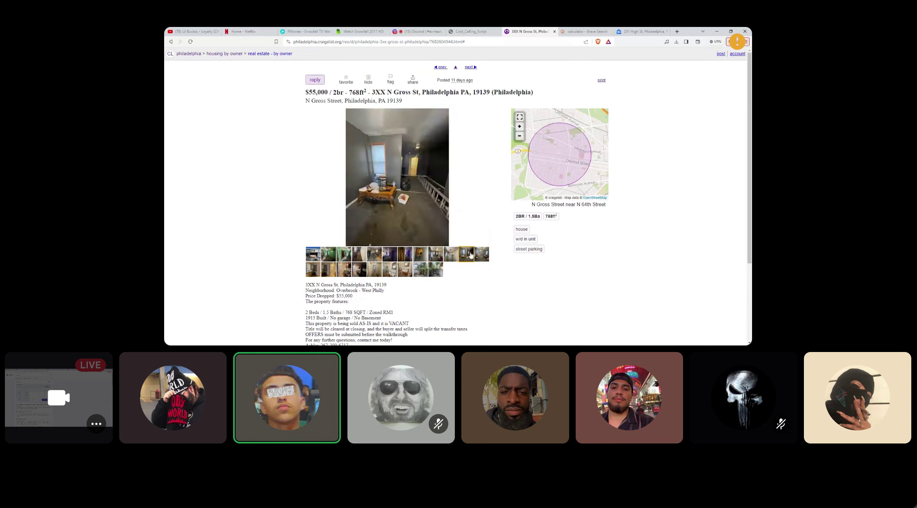
left_click(405, 270)
left_click(347, 259)
left_click(359, 268)
left_click(360, 260)
left_click(375, 259)
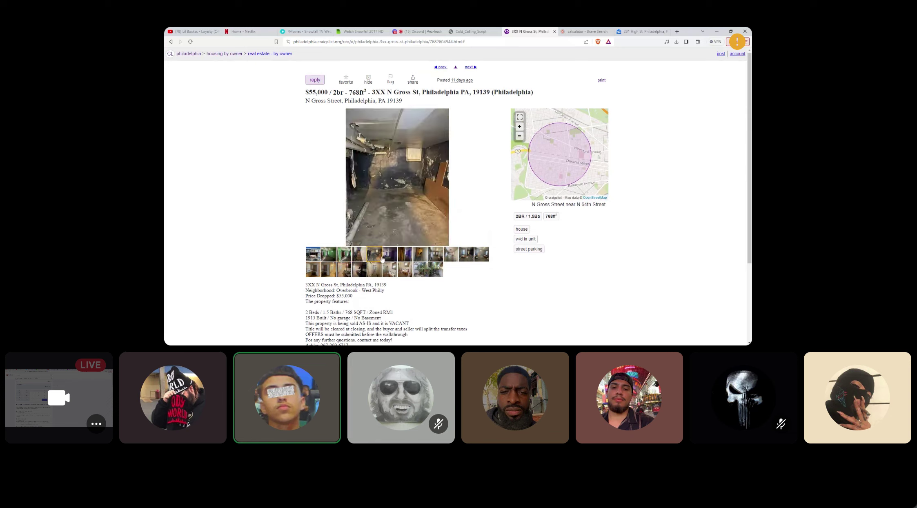